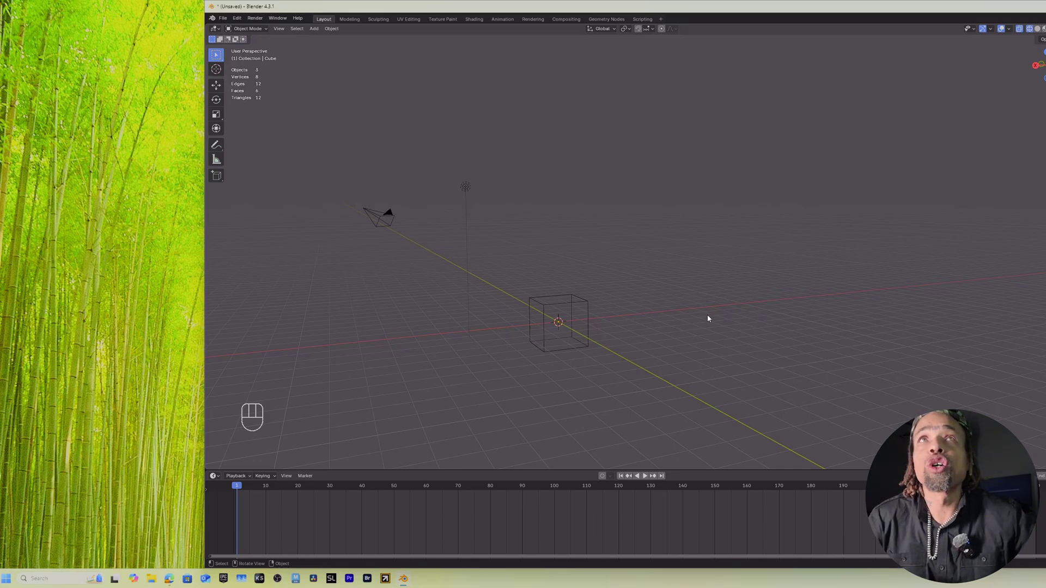
In Preferences > Add-ons, choose pbr_loader_blender.py from Pictures to install, then cancel
click(237, 18)
click(255, 125)
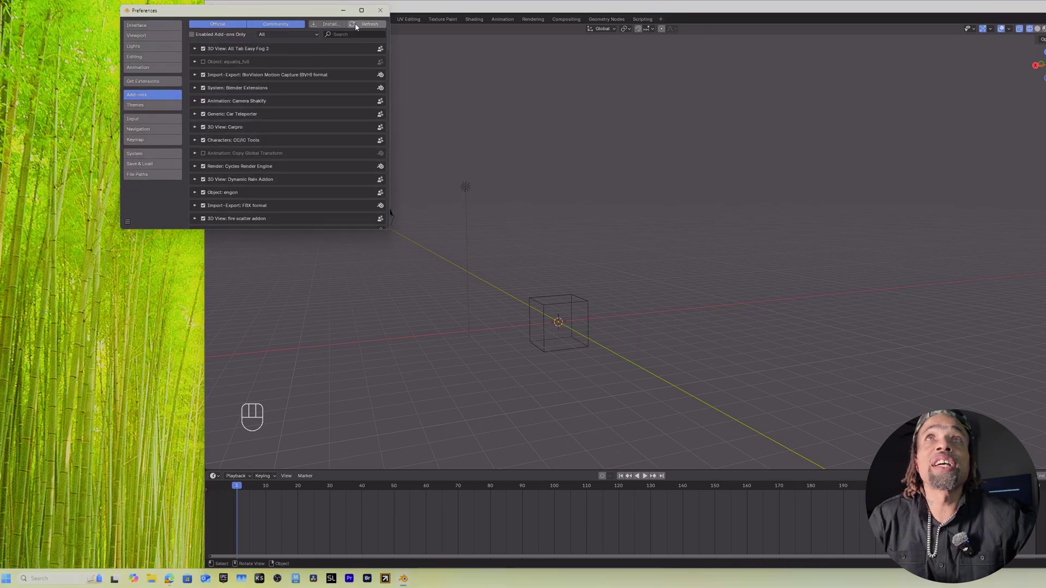
click(326, 24)
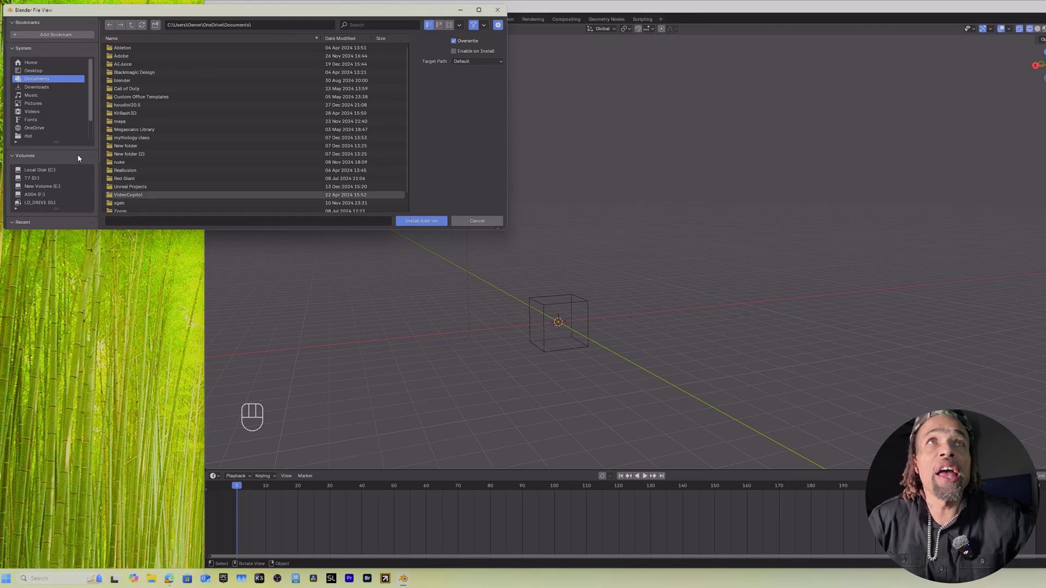
click(36, 104)
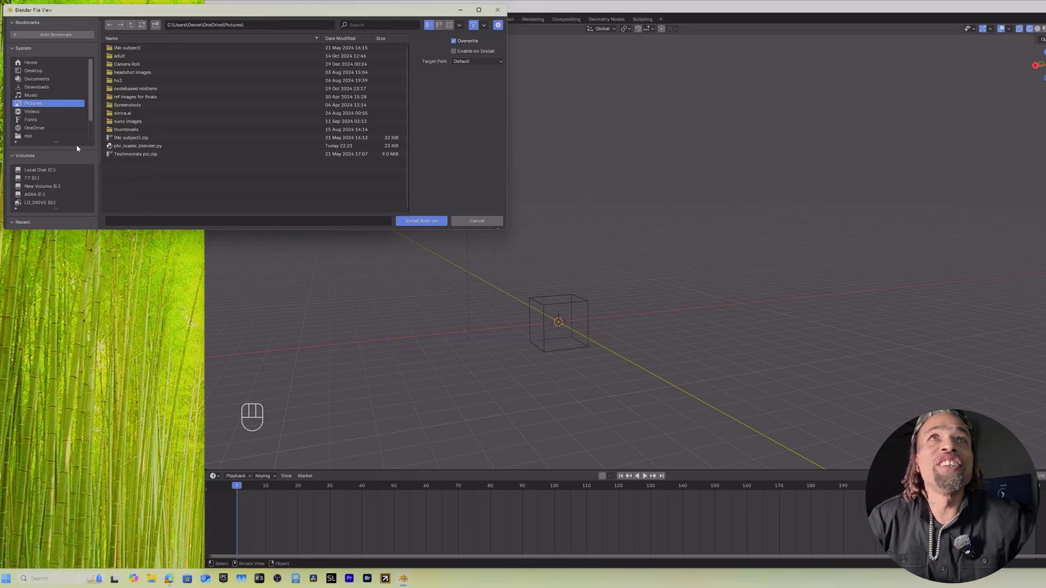
click(131, 149)
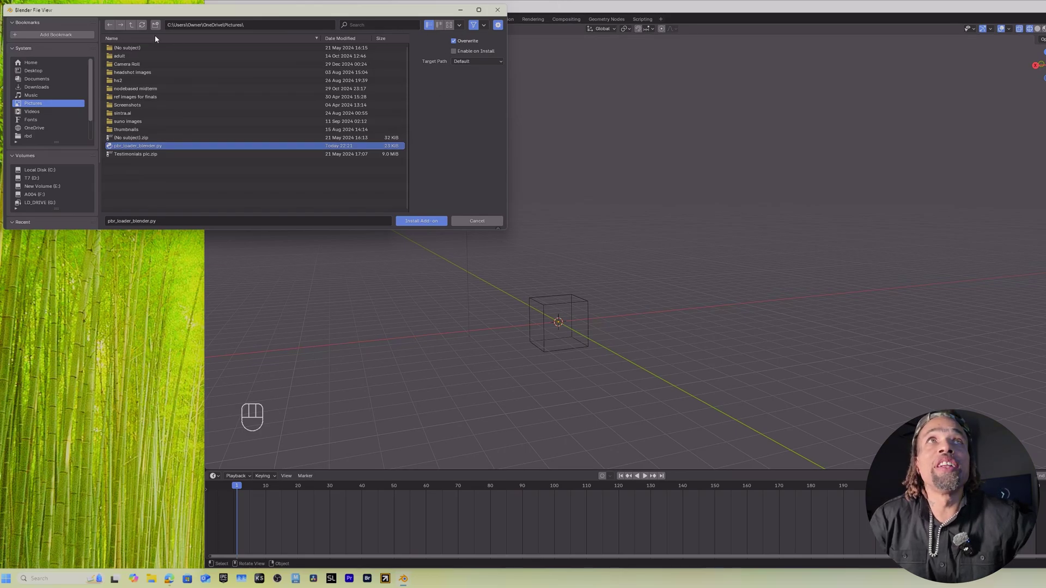
click(487, 222)
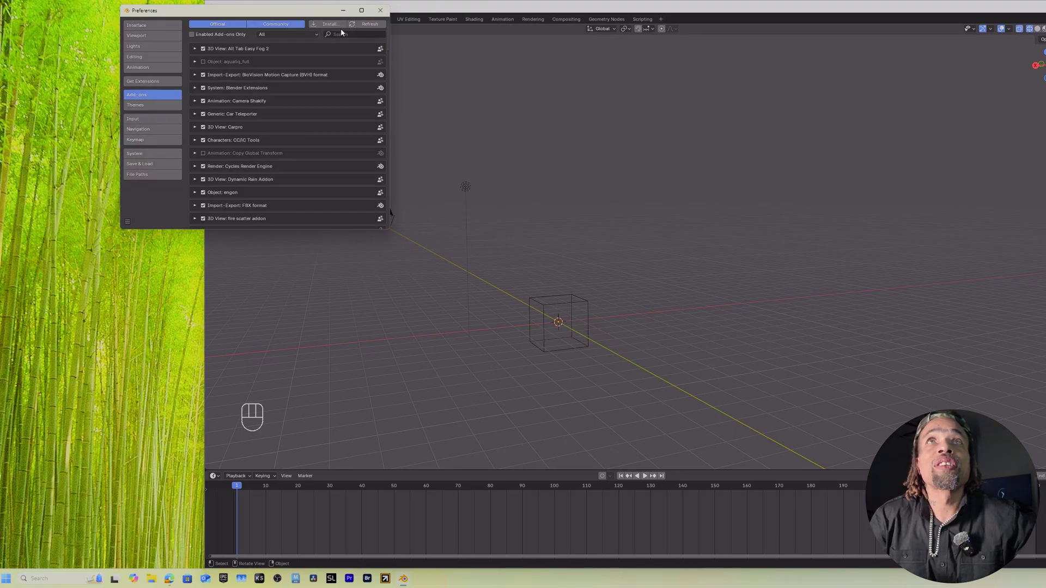
Search add-ons for 'switchlight', verify SwitchLight Studio is enabled, and save the preferences
text(switchlight)
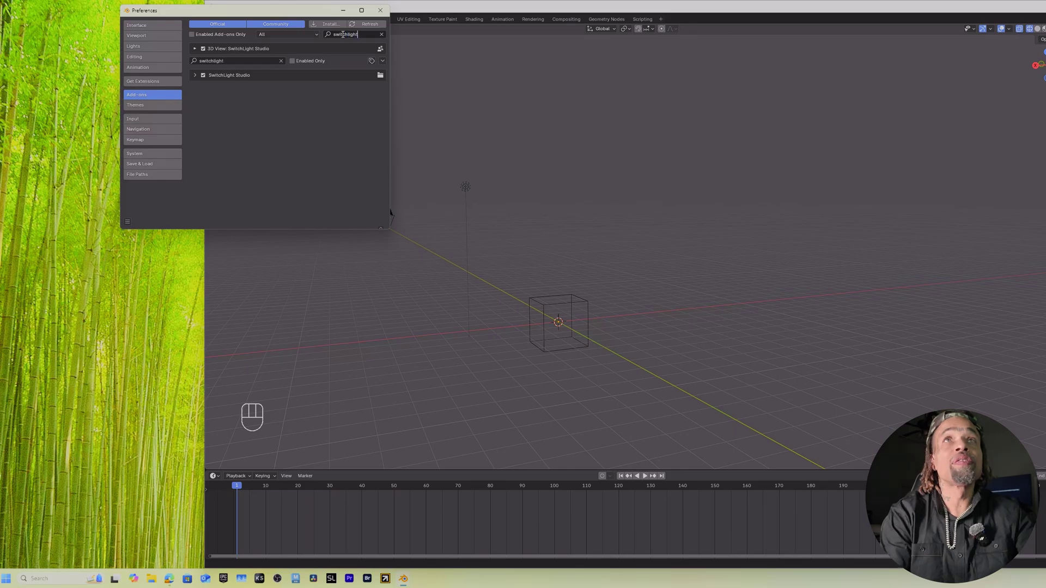
key(Return)
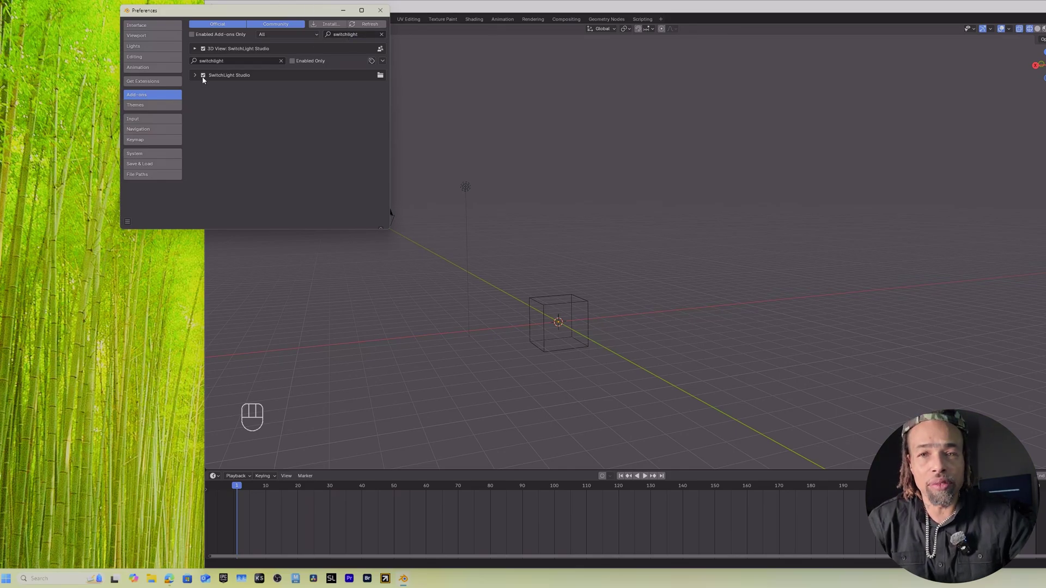
click(128, 222)
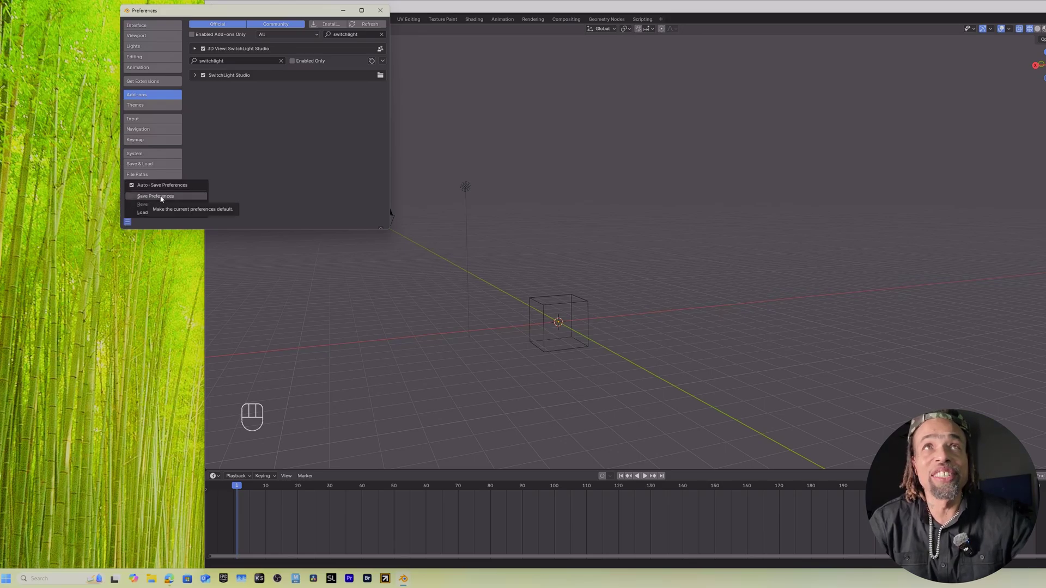
click(161, 197)
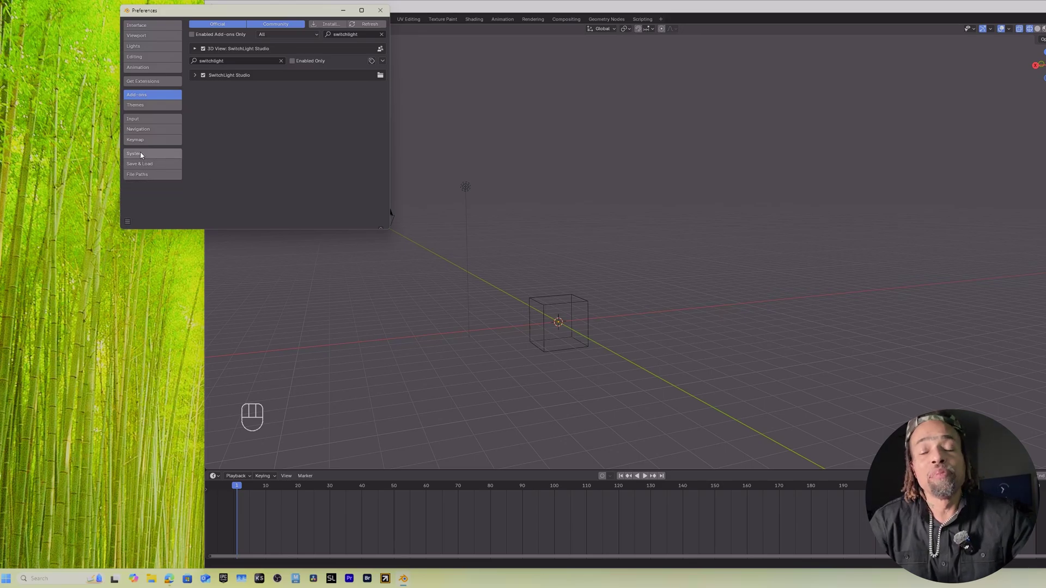
click(140, 153)
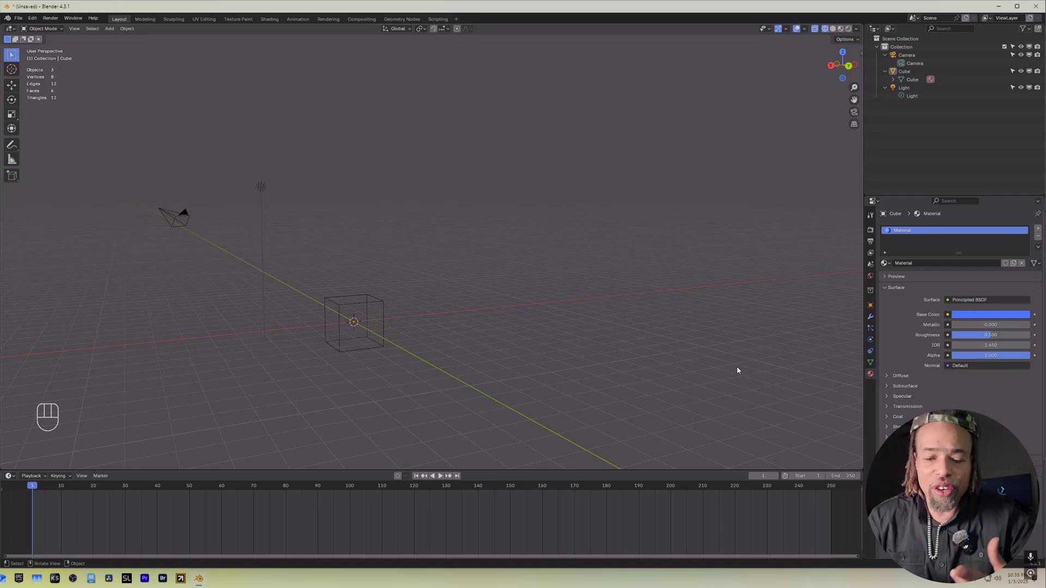
Show the viewport sidebar on its SwitchLight Studio tab
key(n)
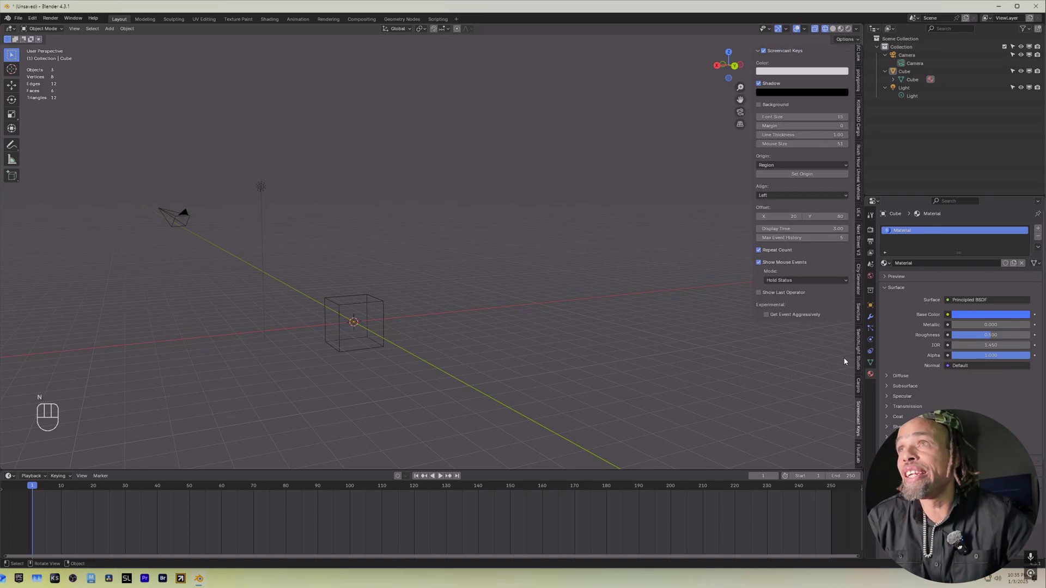
scroll(857, 367, down, 5)
scroll(847, 370, down, 5)
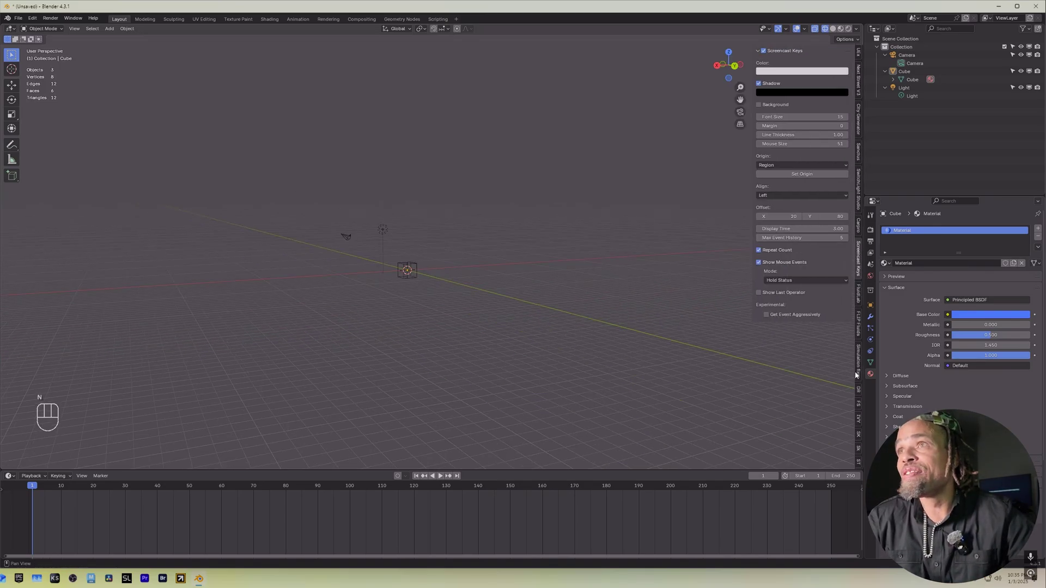
scroll(857, 370, up, 4)
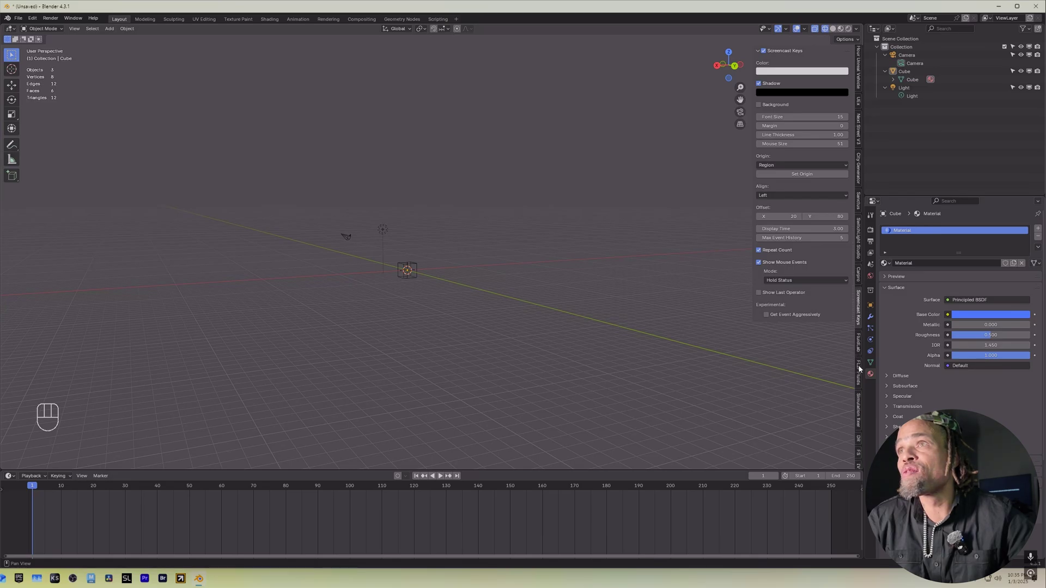
scroll(859, 369, down, 1)
scroll(858, 368, up, 8)
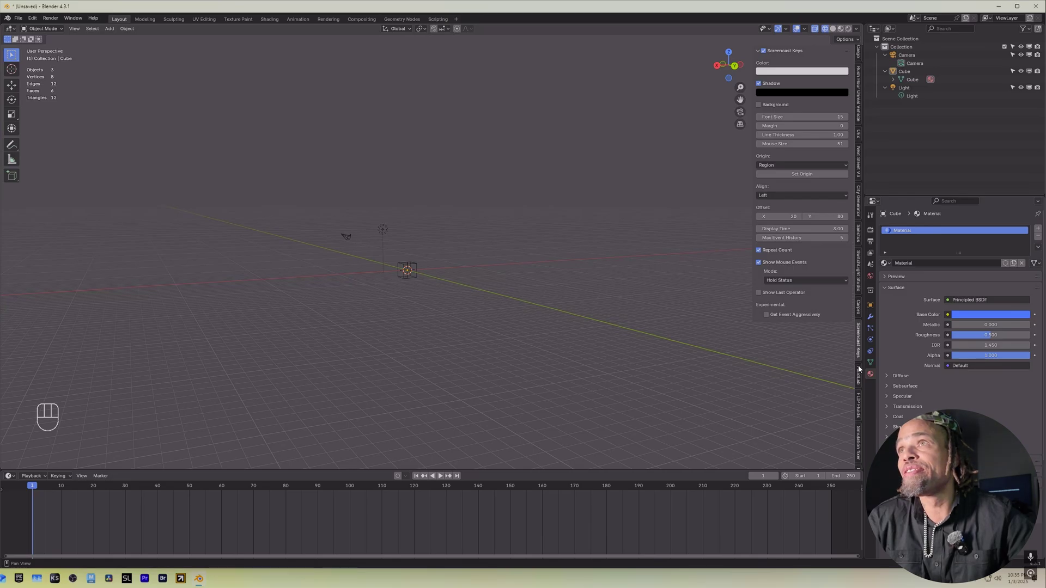
click(859, 334)
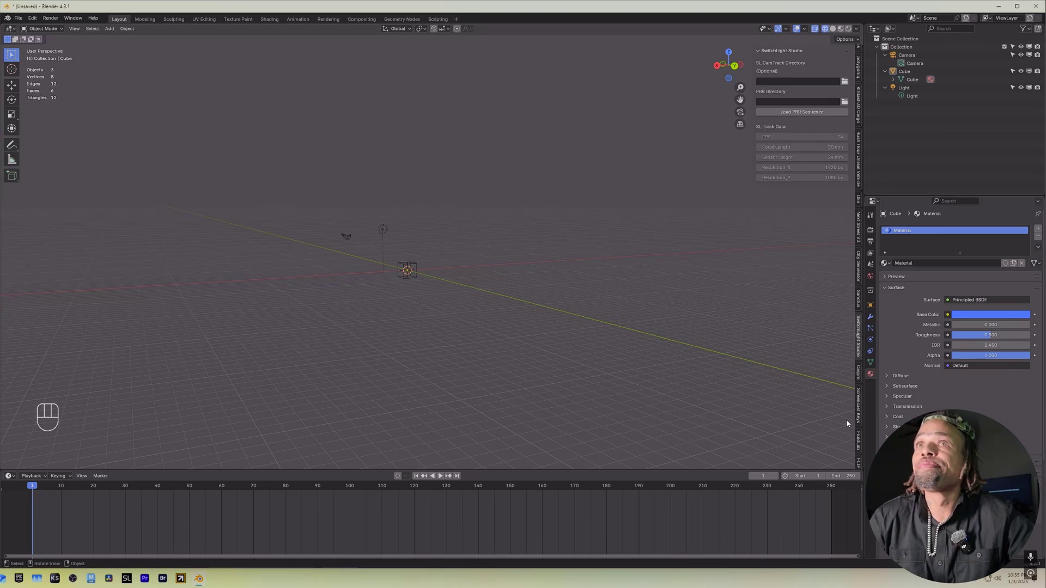
Select all and delete the default camera, cube and light
middle_drag(420, 351, 483, 354)
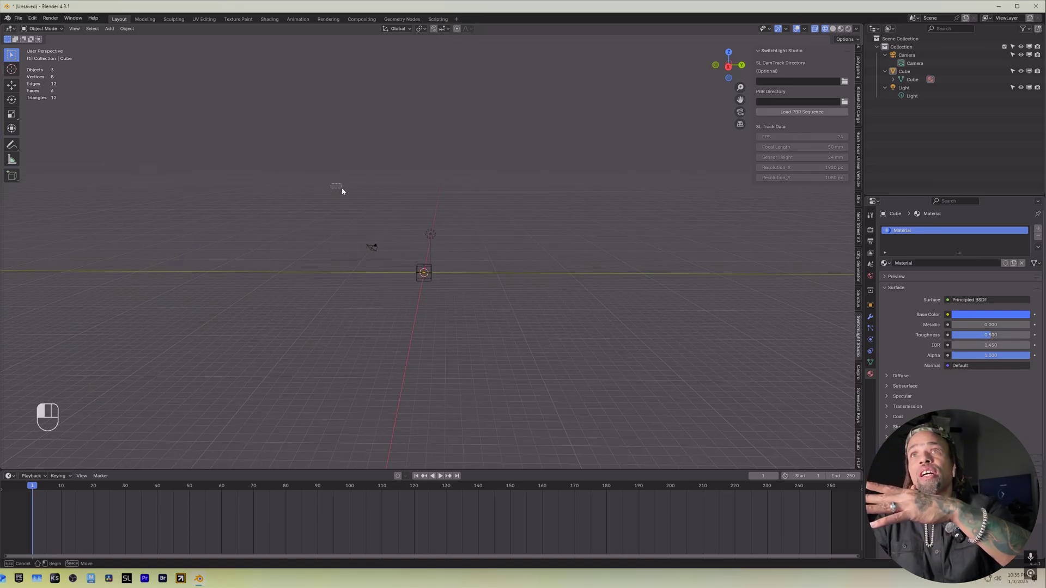
drag(330, 183, 503, 341)
ctrl+drag(262, 195, 594, 374)
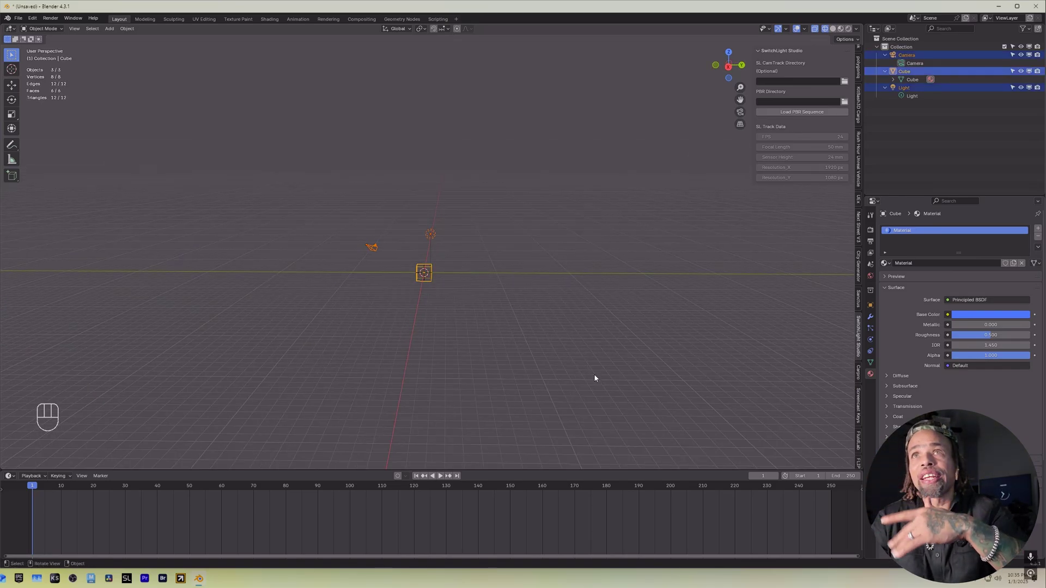
key(a)
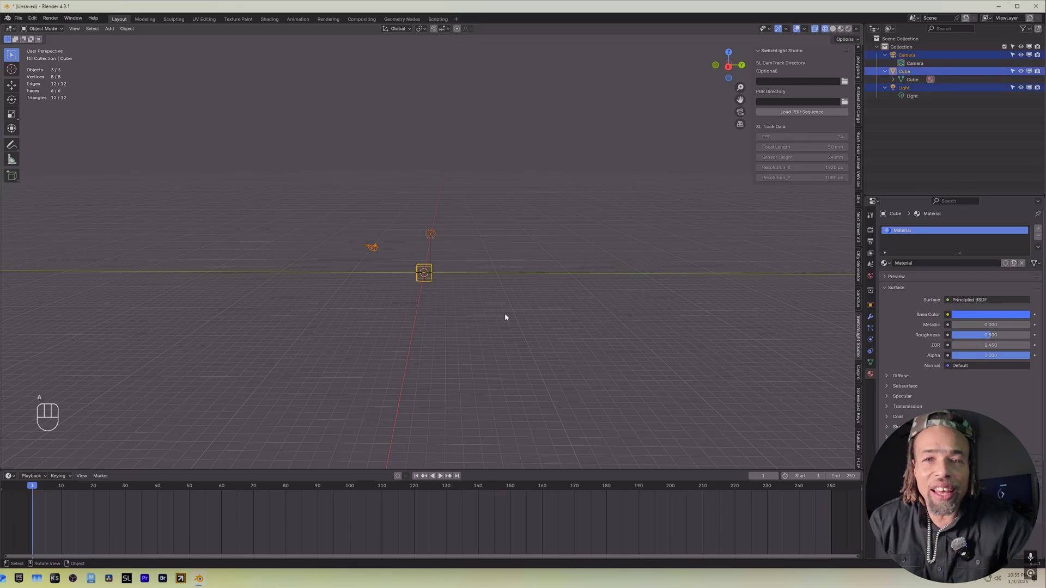
key(x)
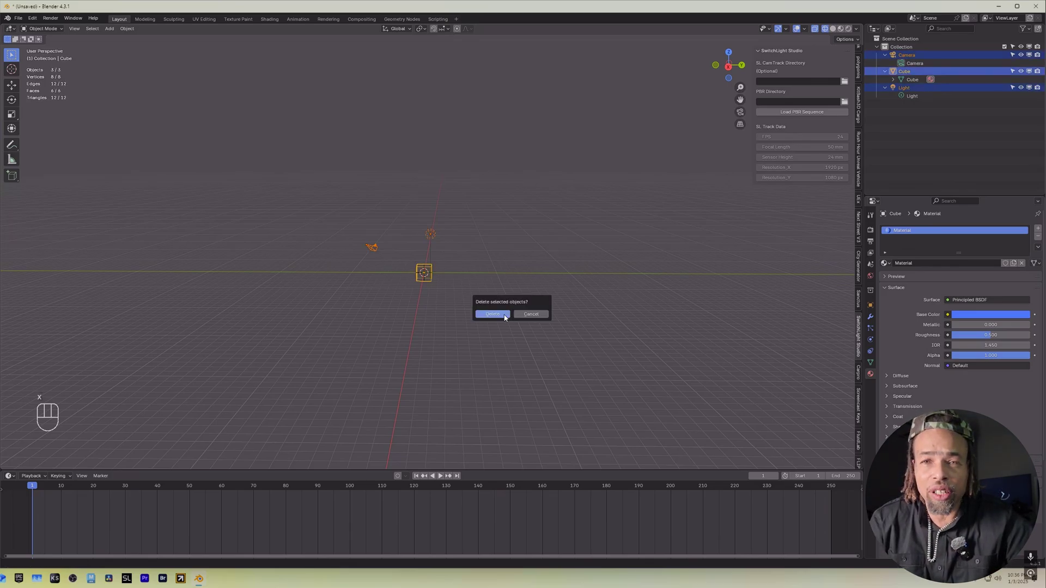
click(492, 314)
middle_drag(503, 315, 539, 296)
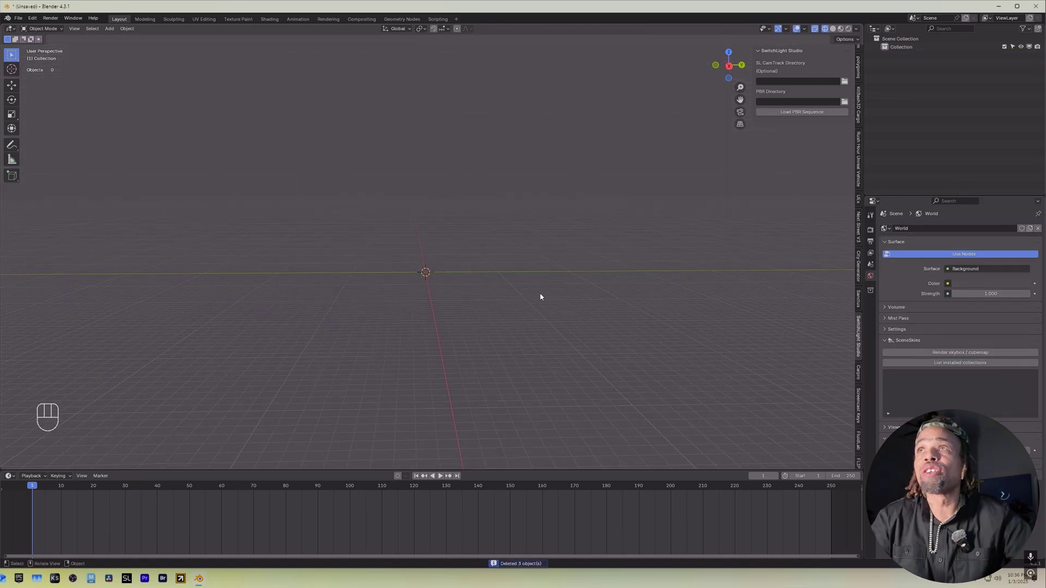
Set the PBR Directory to E:\icvfx\course\SL\SwitchLight-Studio-dLfl and load the PBR sequence
click(844, 102)
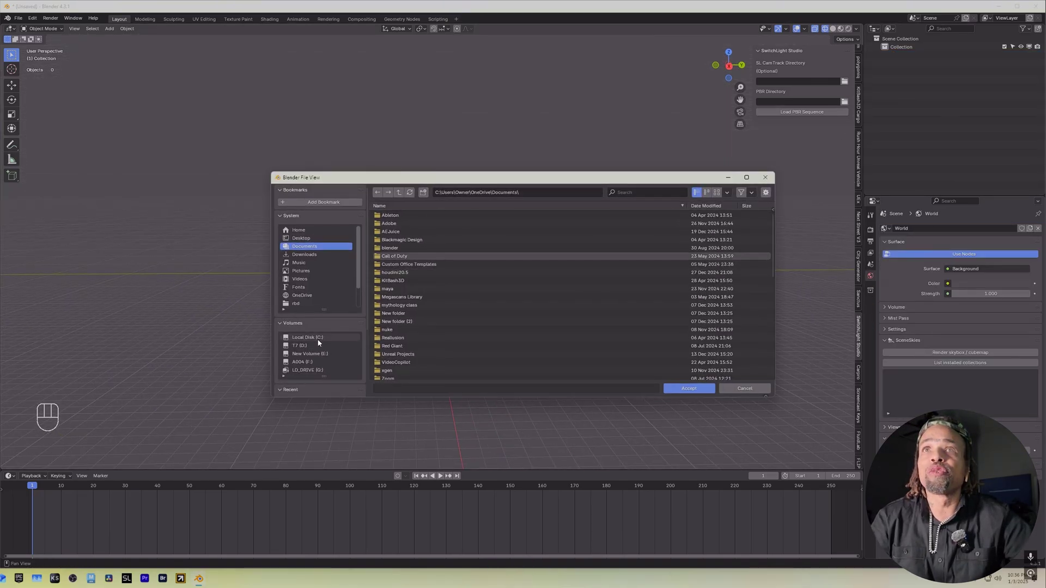
click(309, 354)
scroll(398, 308, down, 5)
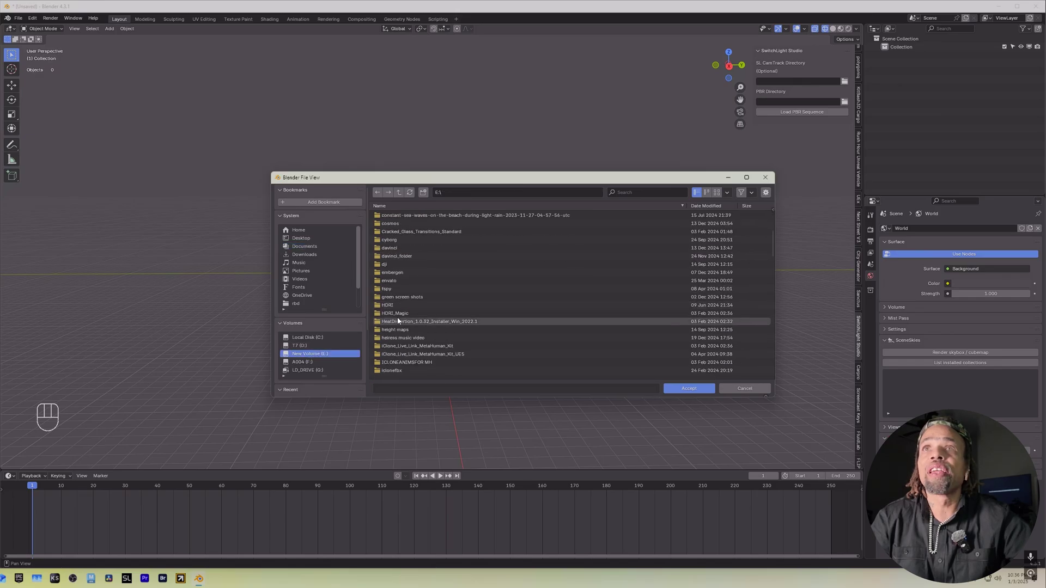
scroll(398, 321, down, 6)
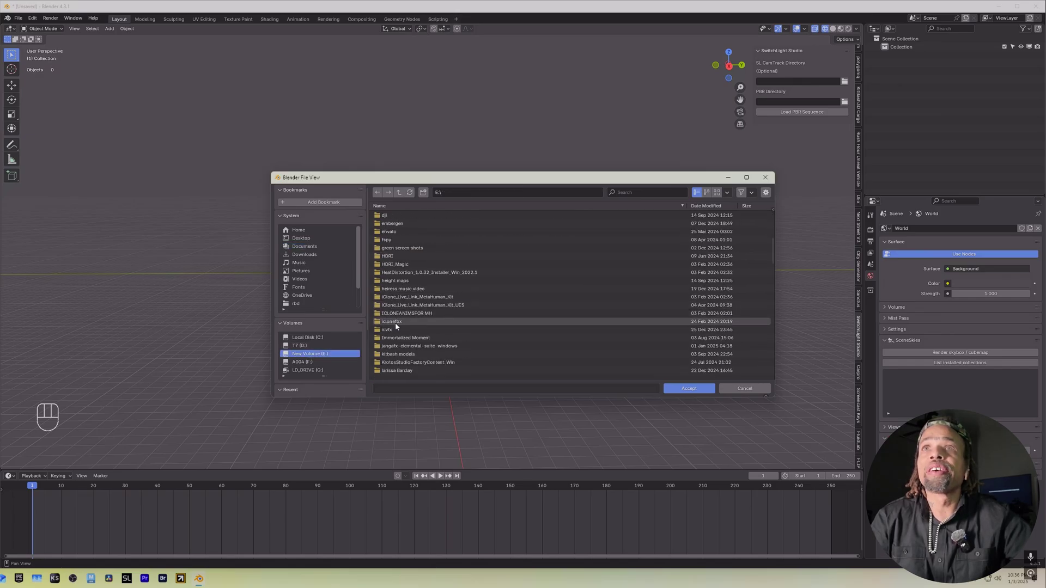
double_click(388, 329)
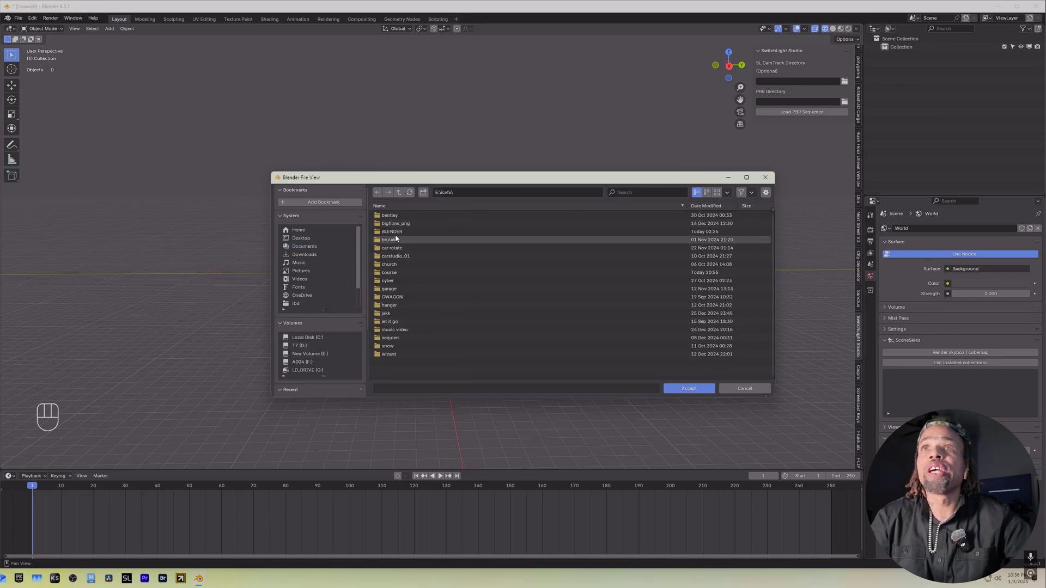
double_click(388, 272)
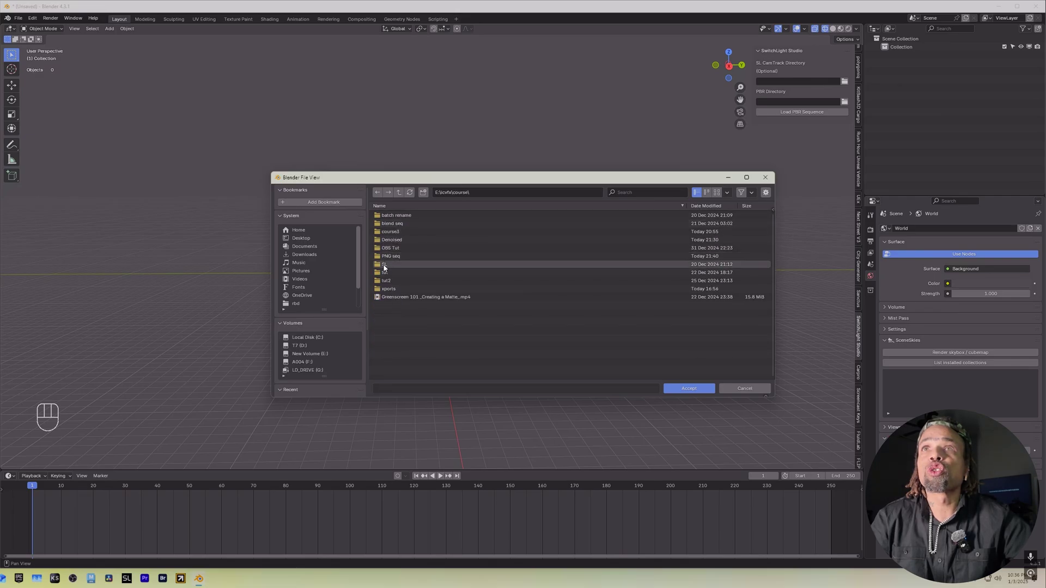
double_click(384, 265)
double_click(423, 215)
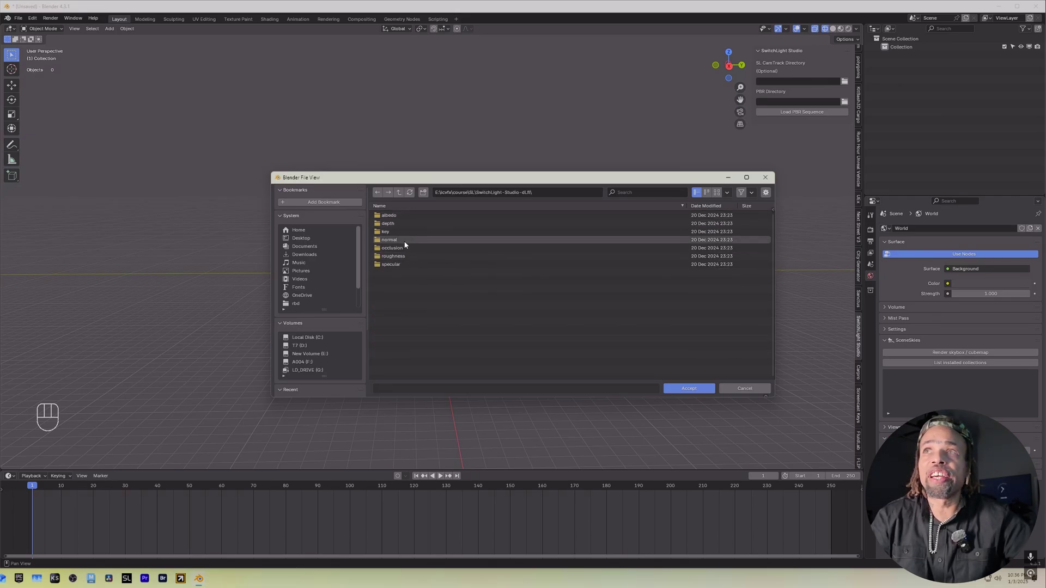
click(688, 388)
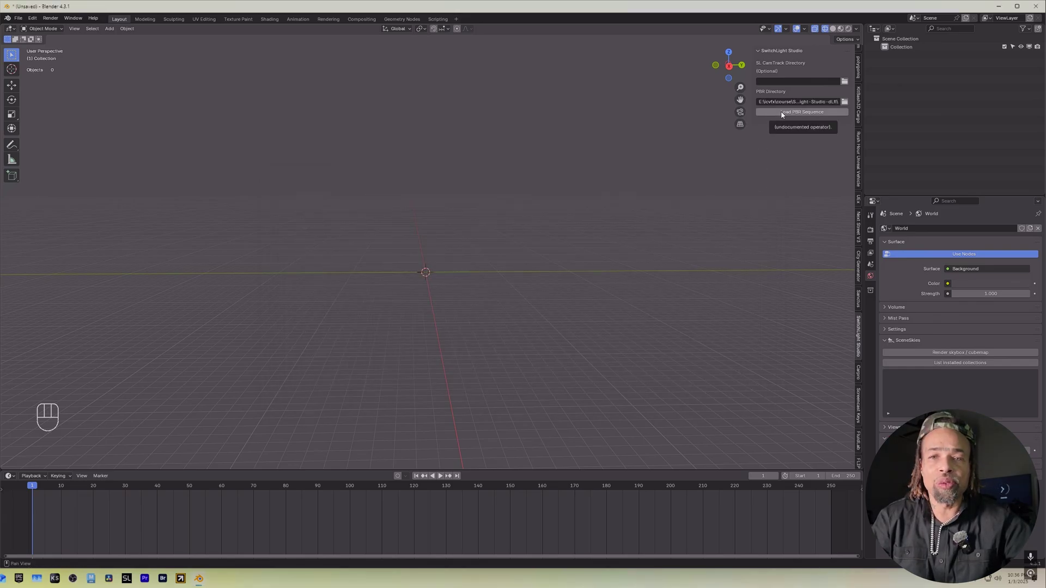
click(780, 113)
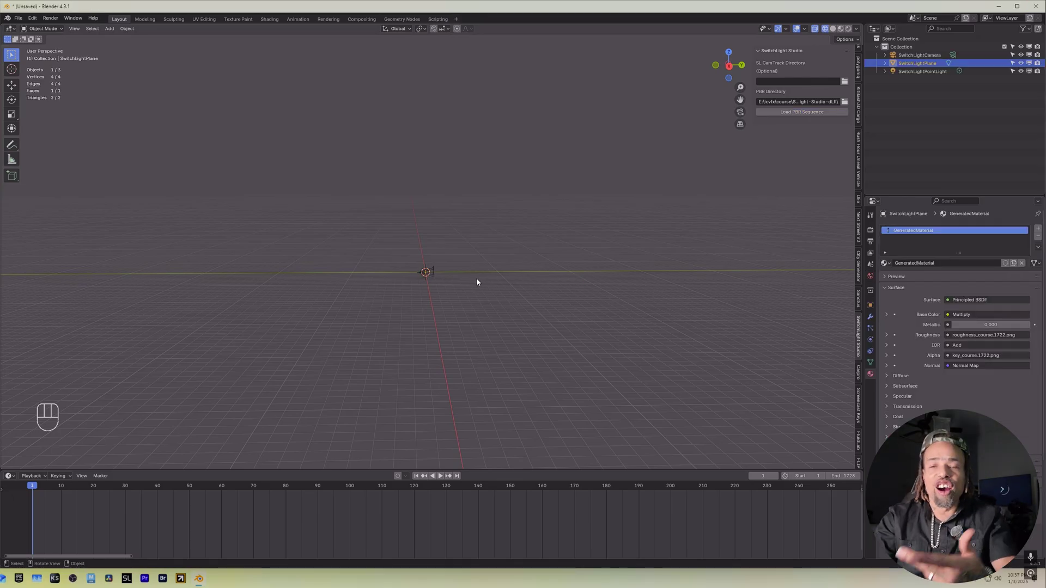
Inspect the loaded camera, plane and point light, then select SwitchLightCamera
middle_drag(476, 279, 351, 288)
click(926, 57)
click(926, 62)
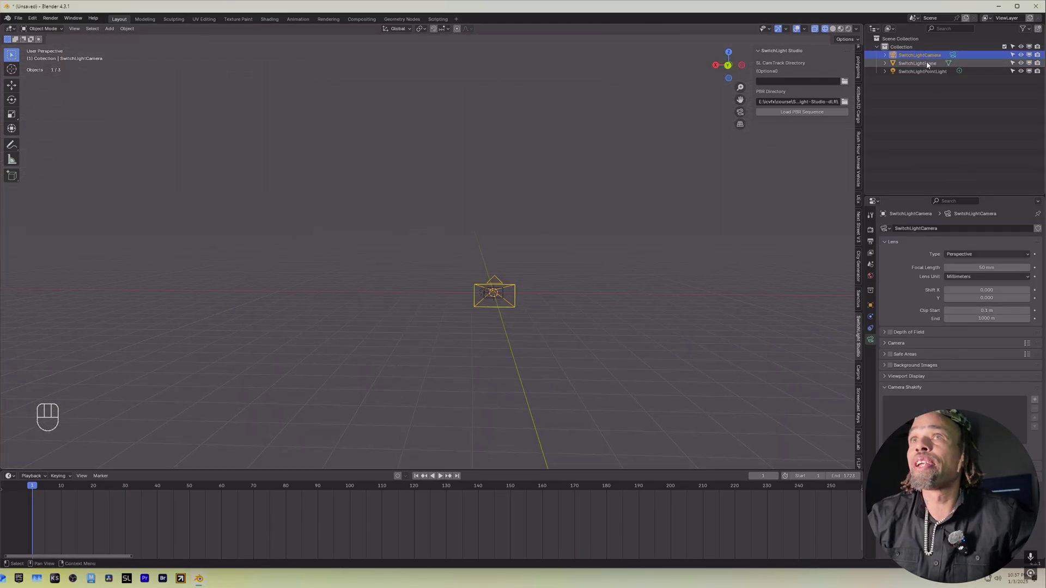
click(925, 71)
middle_drag(486, 359, 493, 289)
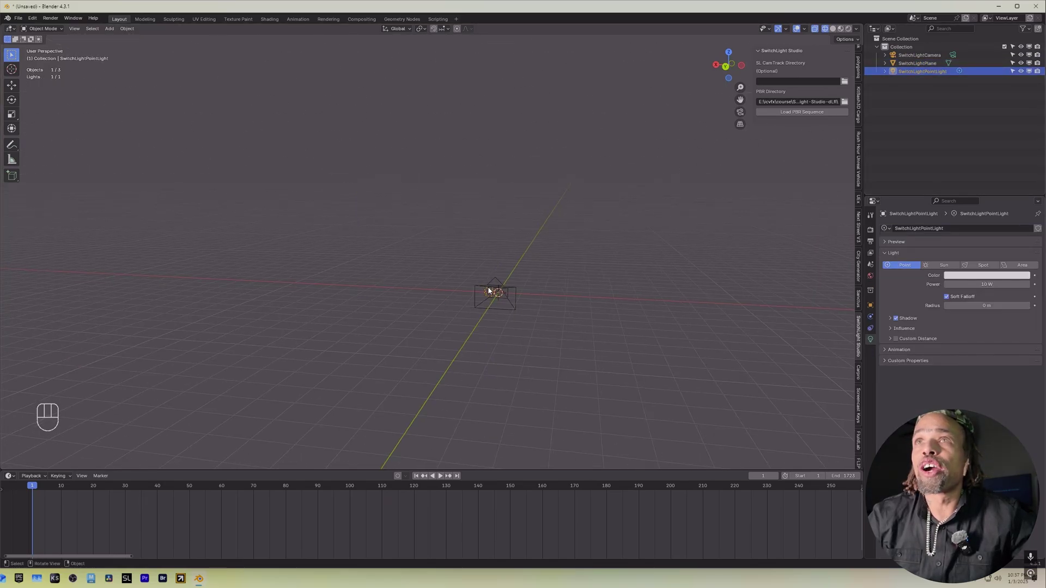
click(497, 286)
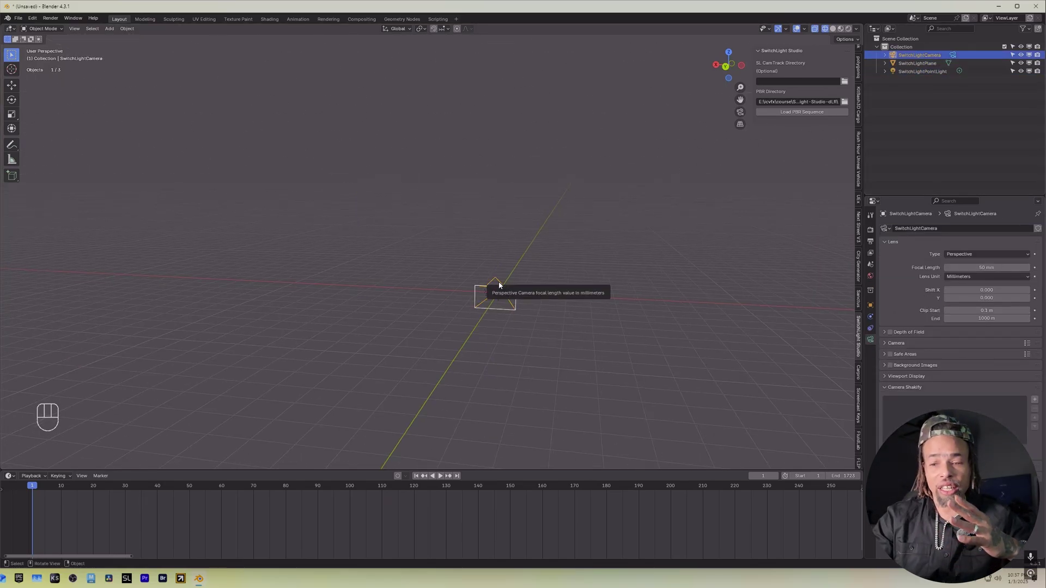
Look through SwitchLightCamera, zoom, then orbit back out to User Perspective
key(KP_0)
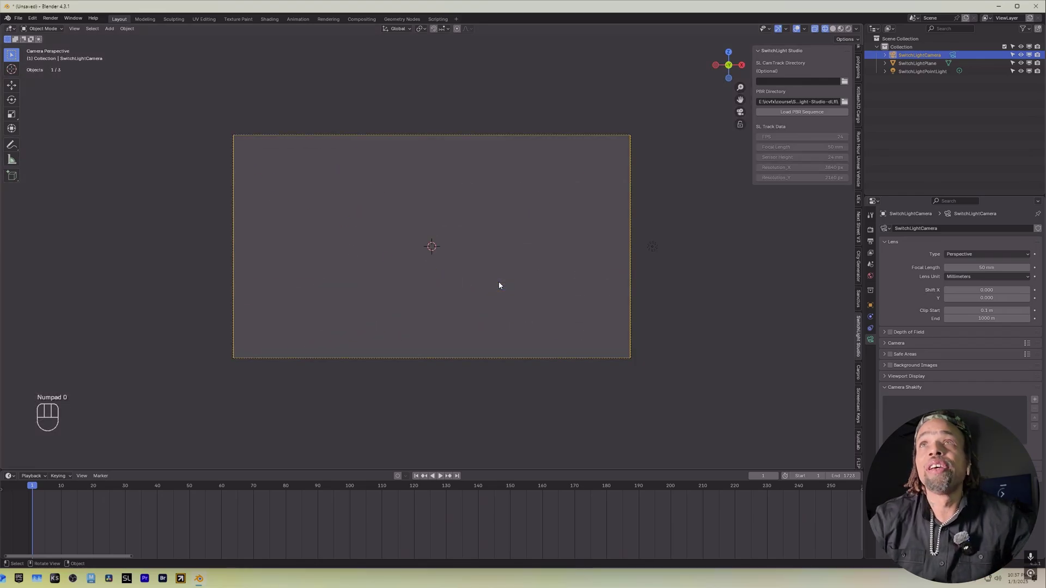
scroll(496, 272, down, 3)
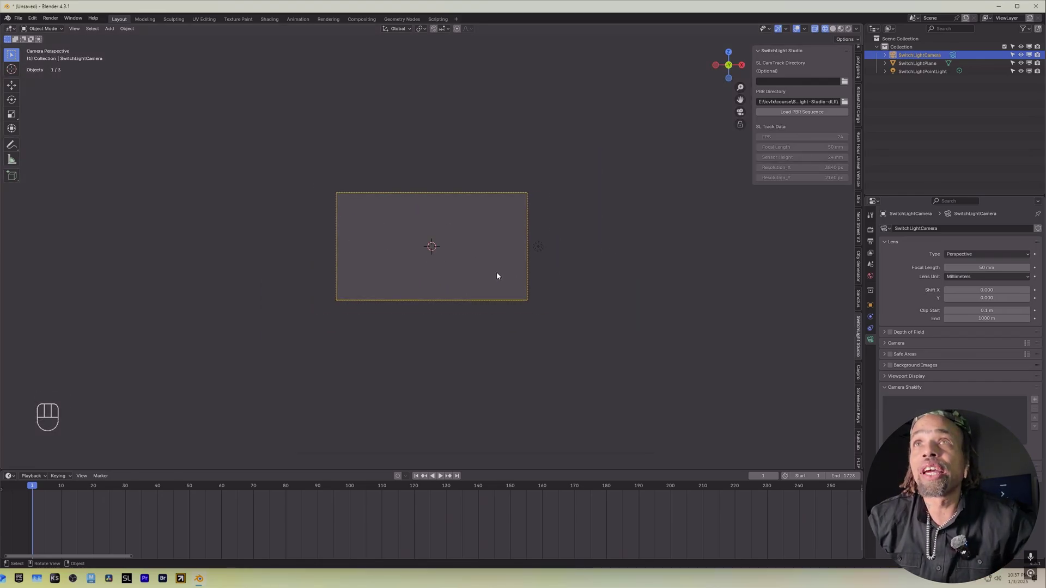
scroll(496, 273, up, 3)
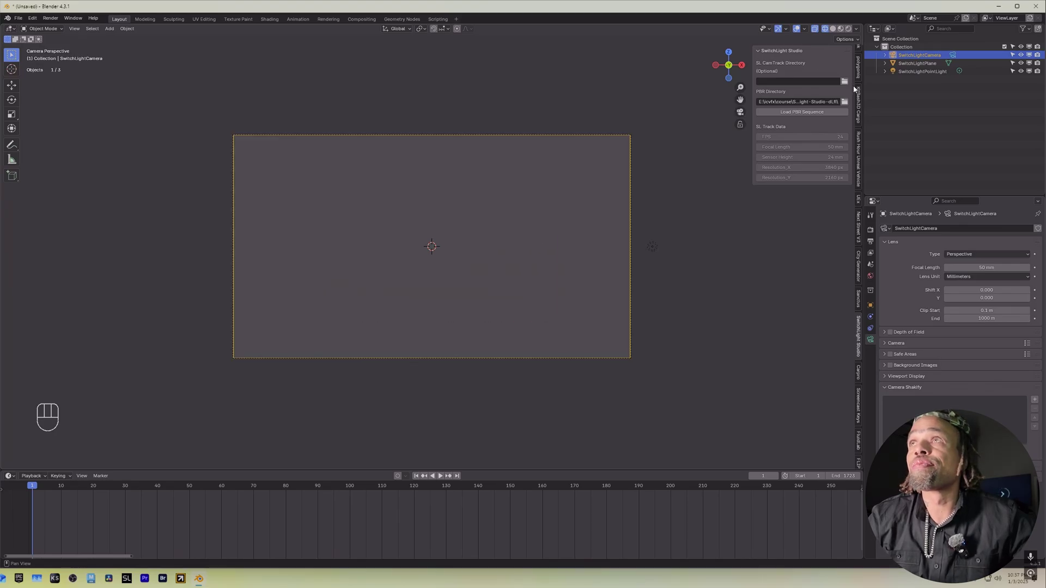
scroll(857, 84, up, 5)
scroll(857, 85, up, 3)
mouse_move(506, 231)
middle_down()
mouse_move(556, 225)
mouse_move(473, 264)
mouse_move(497, 233)
mouse_move(509, 231)
mouse_move(514, 247)
middle_up()
Enable Camera to View, reframe the camera shot, and switch to Material Preview shading
key(KP_0)
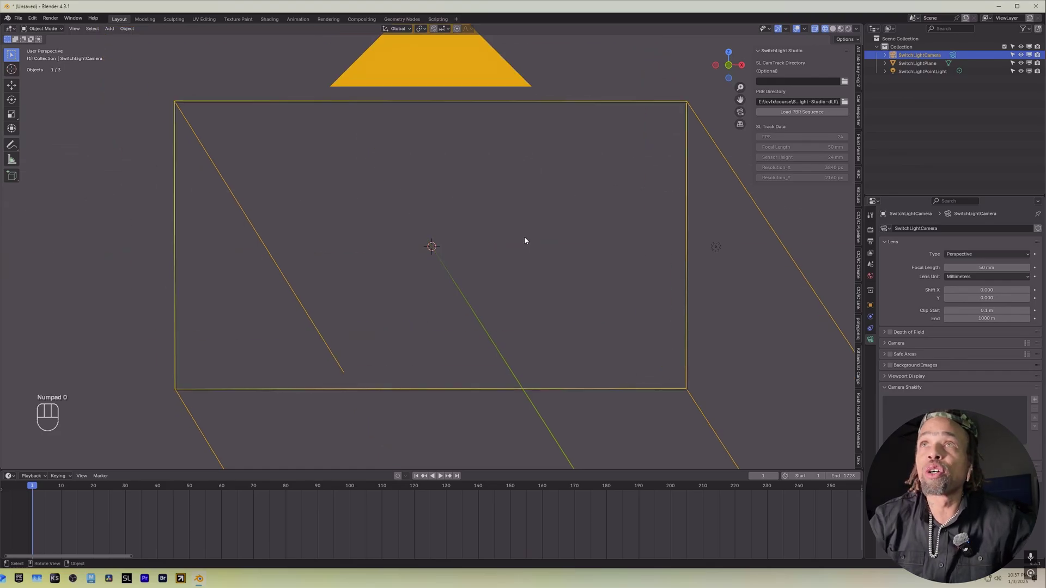
scroll(859, 85, up, 5)
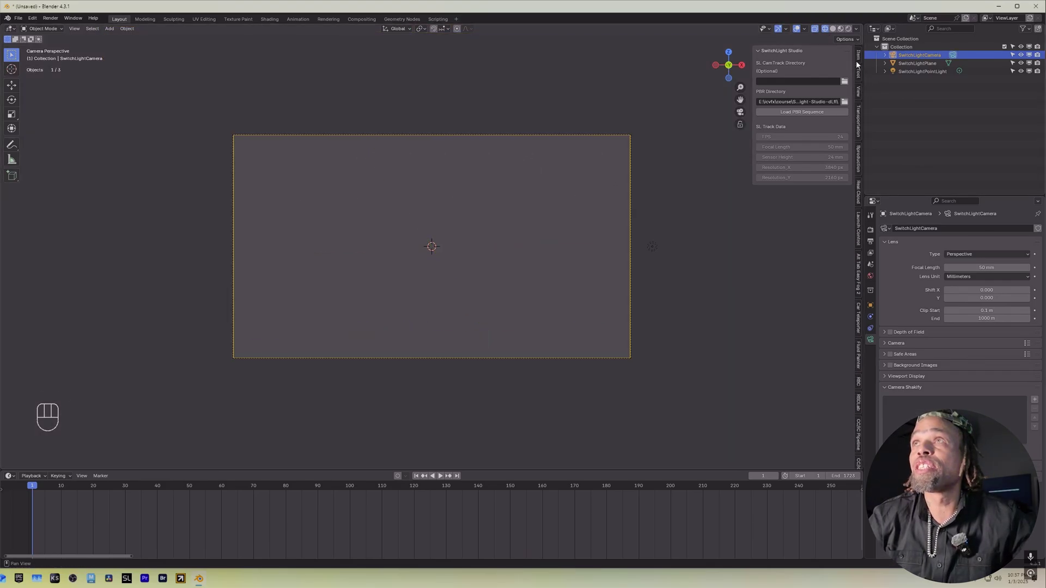
click(858, 91)
click(798, 162)
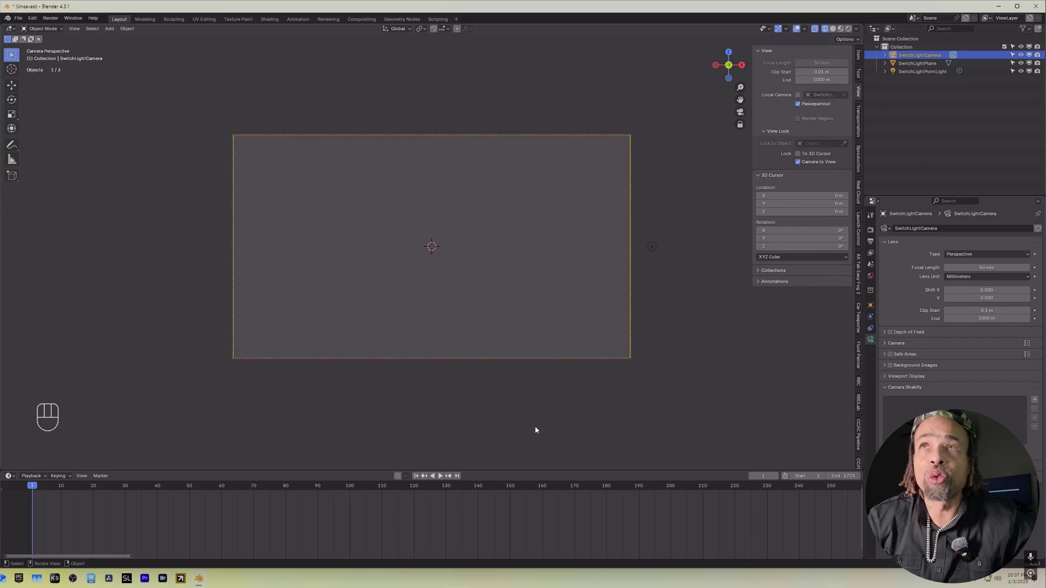
mouse_move(466, 341)
middle_down()
mouse_move(528, 301)
mouse_move(430, 336)
mouse_move(472, 316)
mouse_move(476, 327)
middle_up()
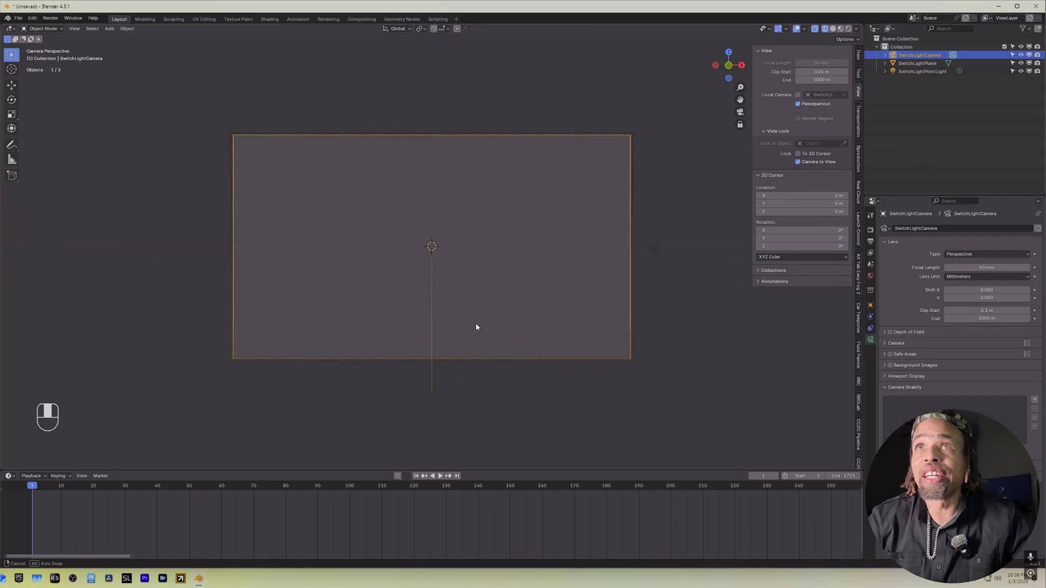
middle_drag(476, 326, 485, 317)
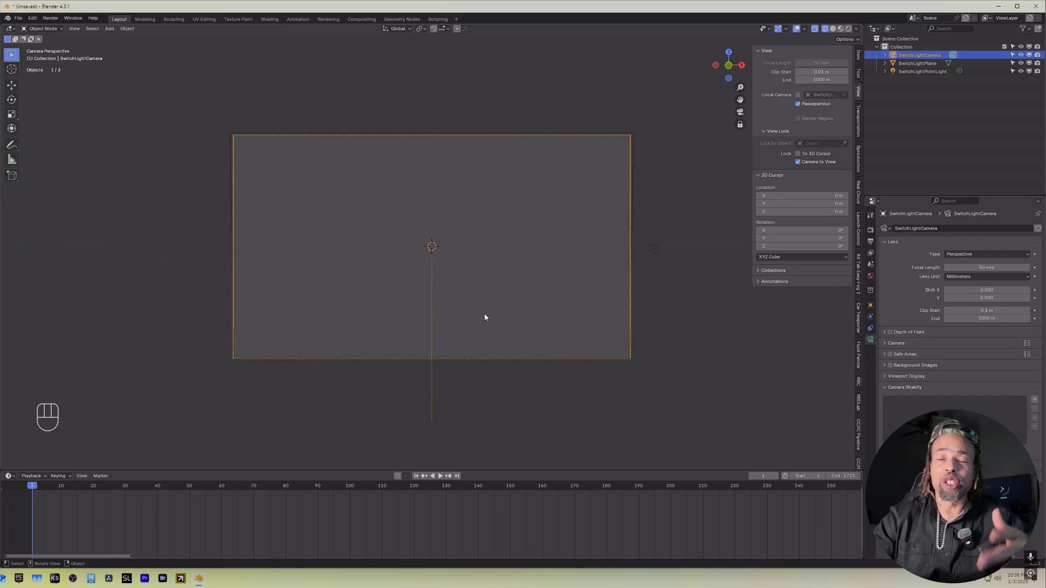
click(841, 29)
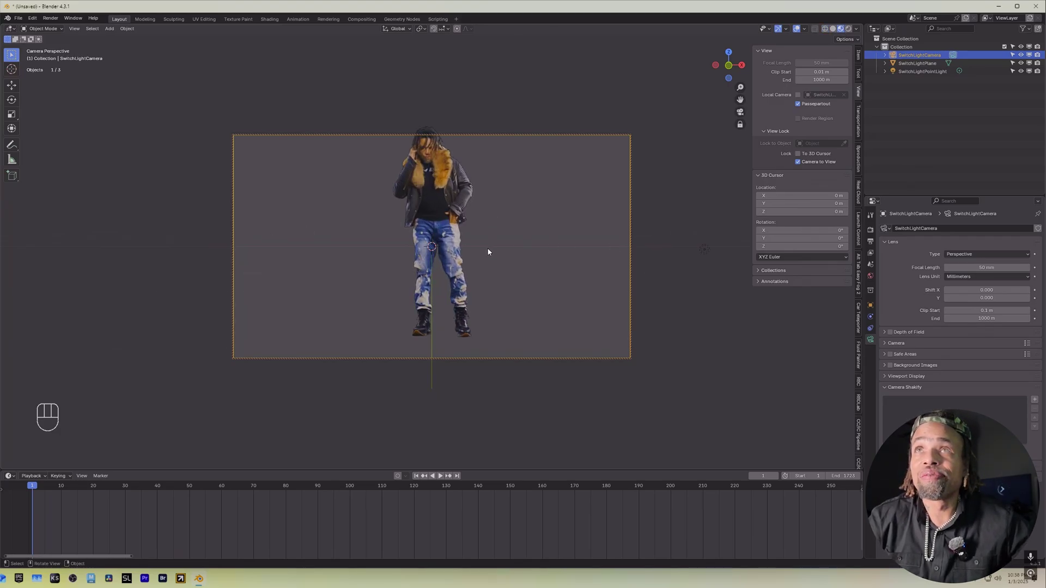
Move SwitchLightPointLight along X and switch the viewport to Rendered shading
shift+middle_drag(503, 237, 502, 244)
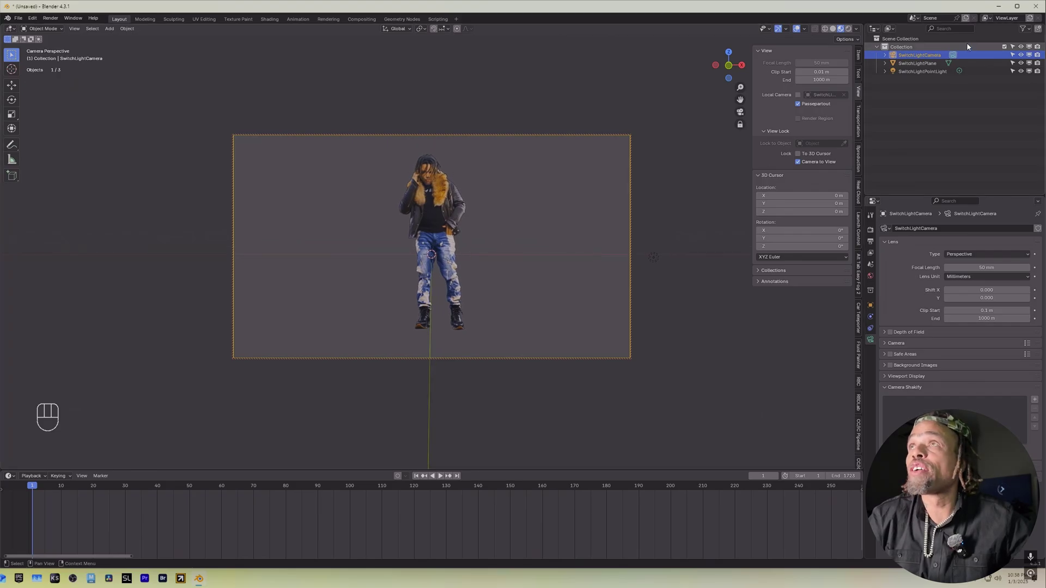
click(922, 71)
key(g)
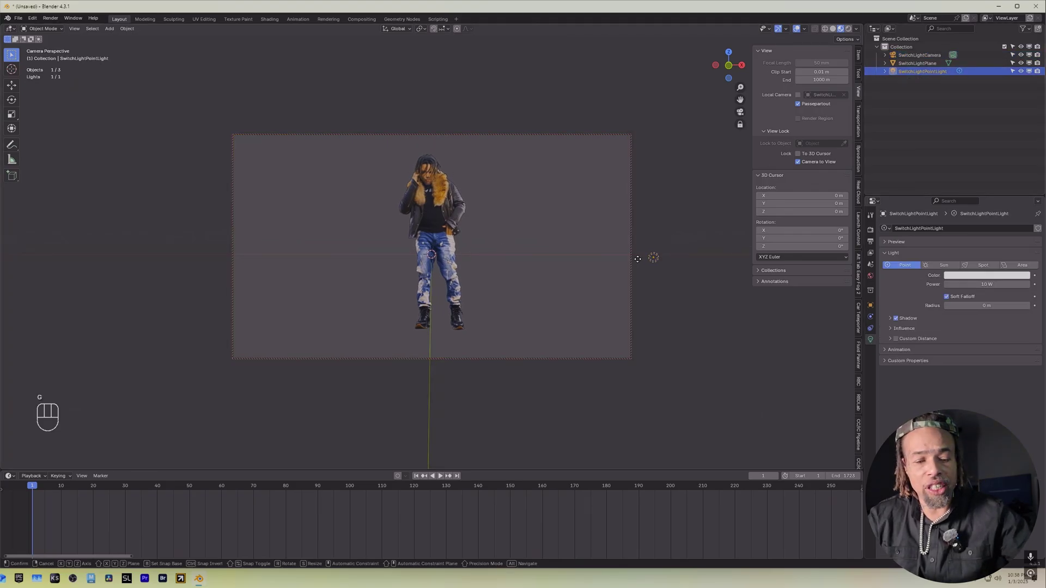
key(x)
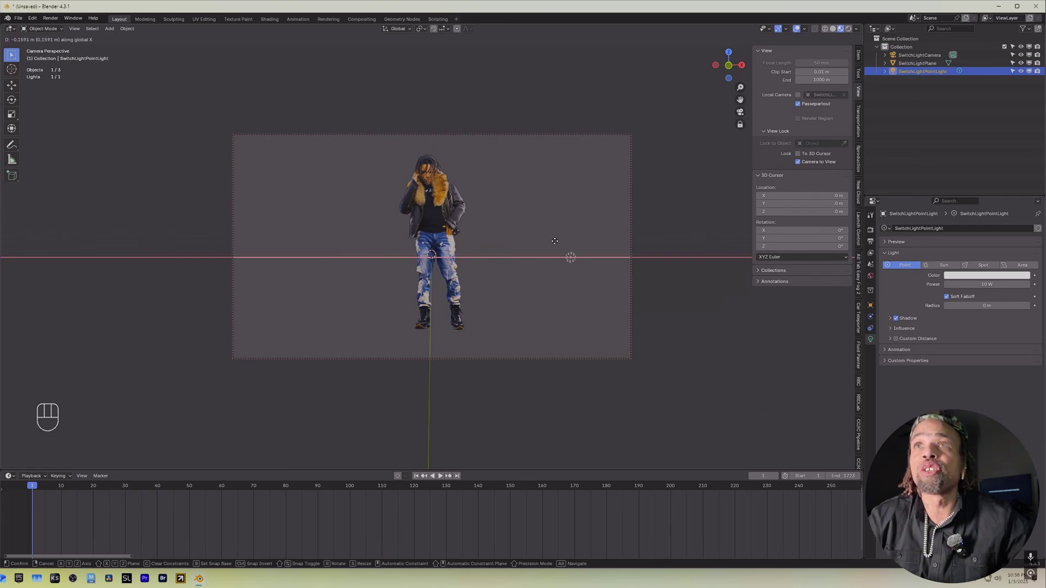
click(631, 141)
click(848, 29)
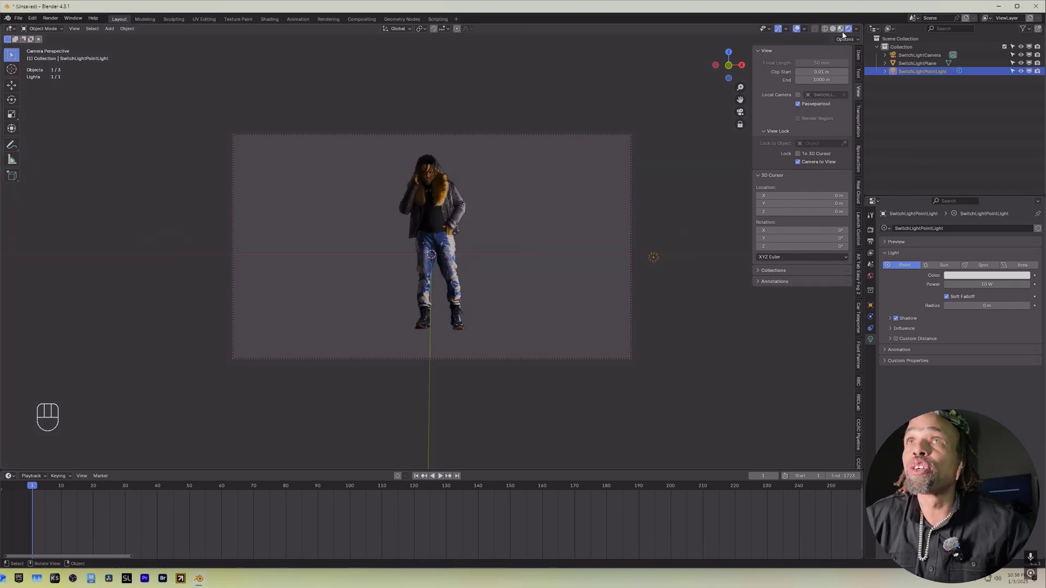
Adjust the point light along X and Y, briefly hiding it to compare lighting
key(g)
key(x)
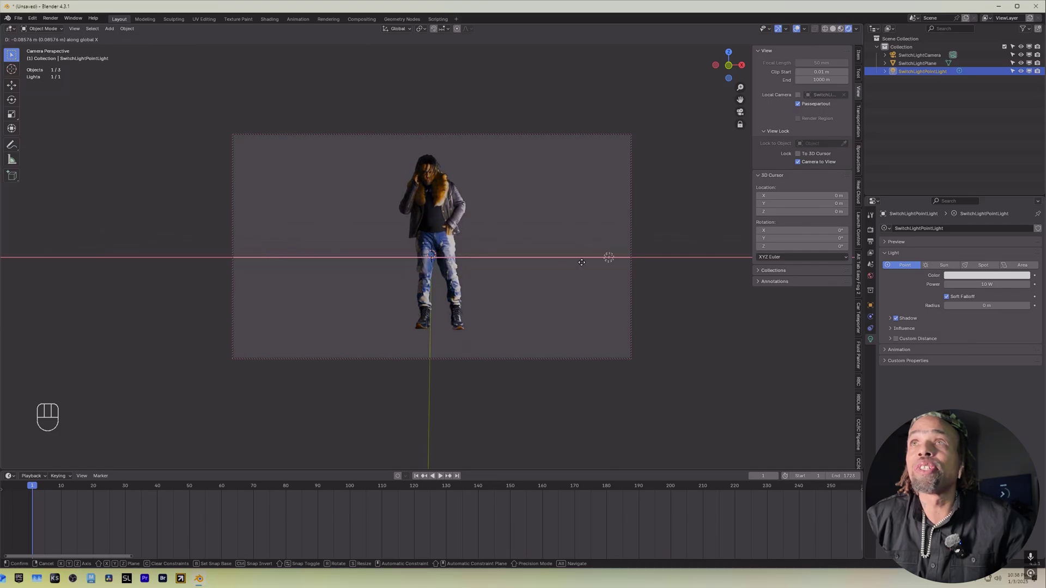
click(558, 271)
key(g)
key(y)
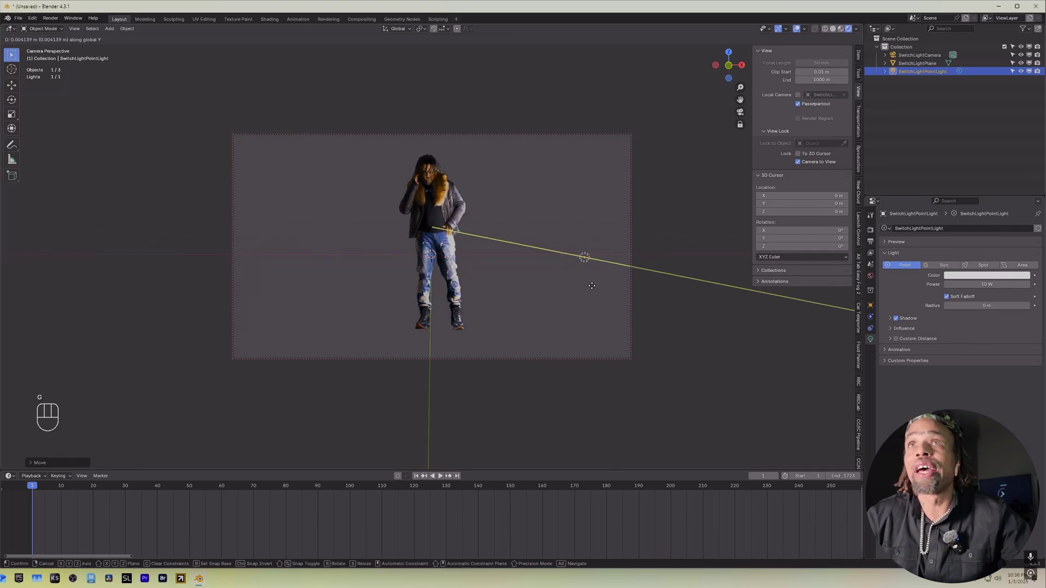
click(537, 109)
key(h)
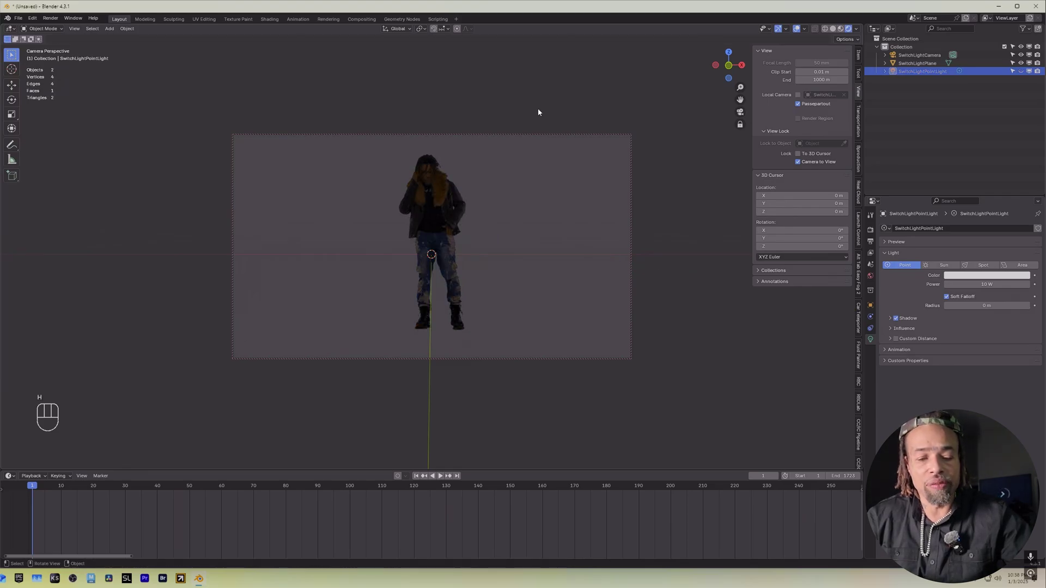
key(ctrl+z)
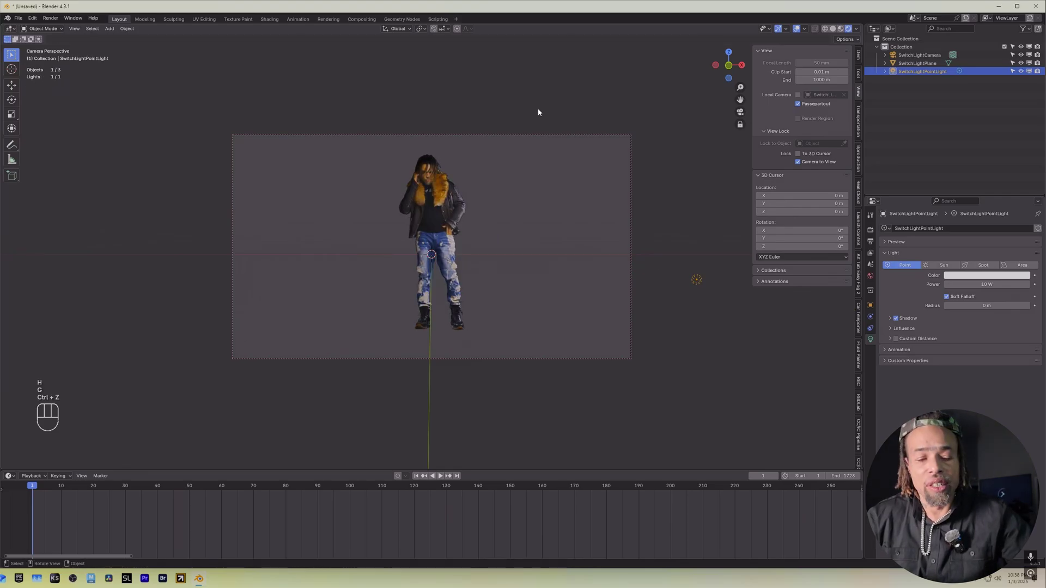
Place the point light sideways and raise it along Z to the character's right
key(g)
key(x)
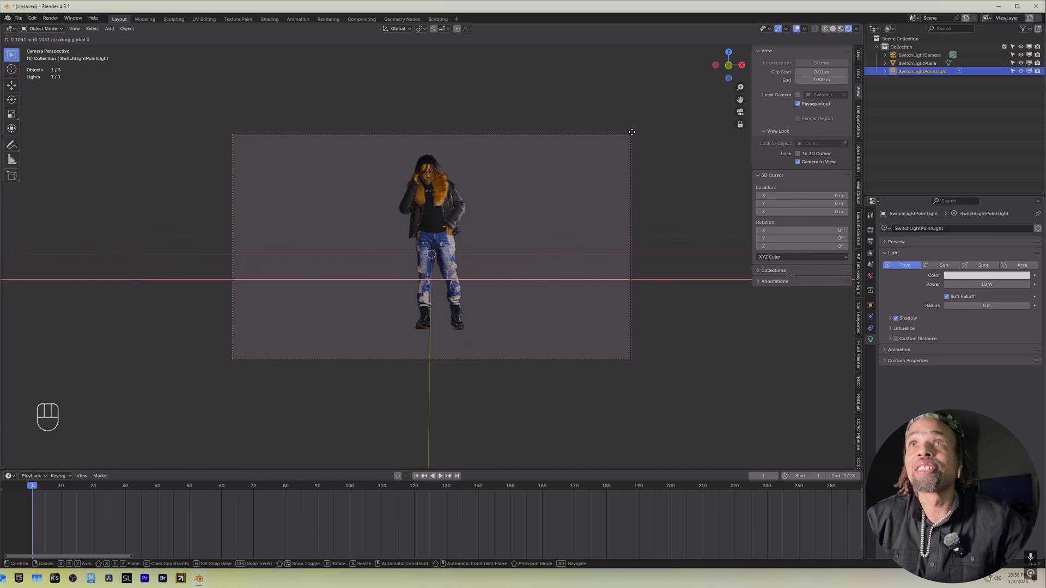
click(386, 180)
key(g)
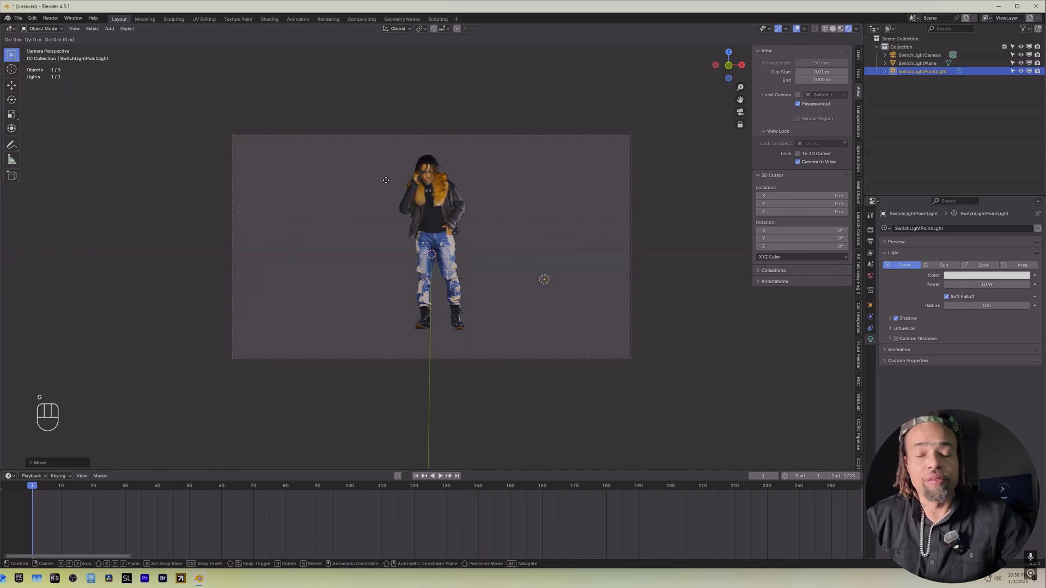
key(z)
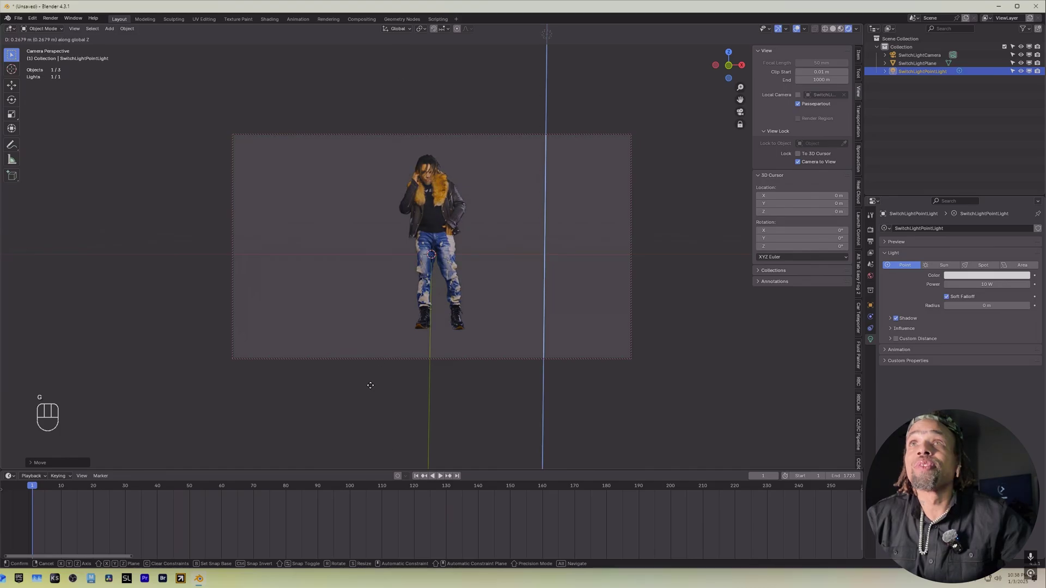
click(414, 155)
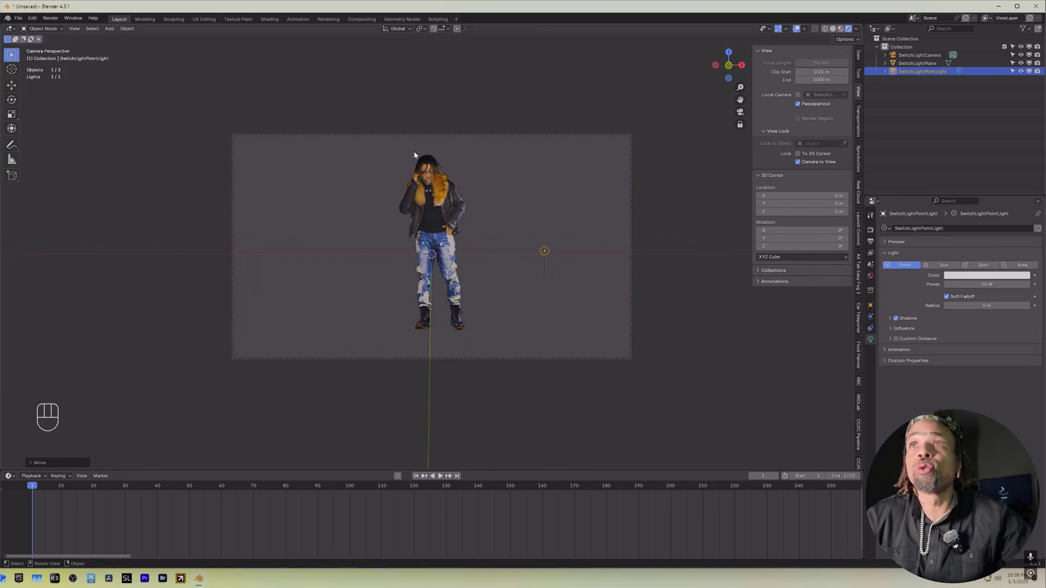
Make the point light orange-red and duplicate it to the left of the character
click(990, 277)
click(1010, 198)
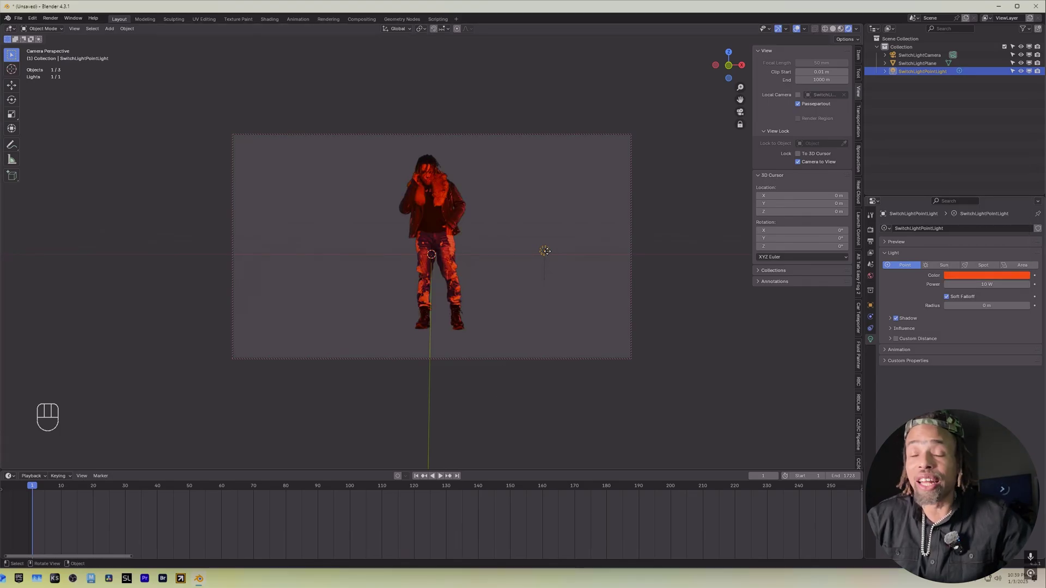
key(shift)
key(shift+d)
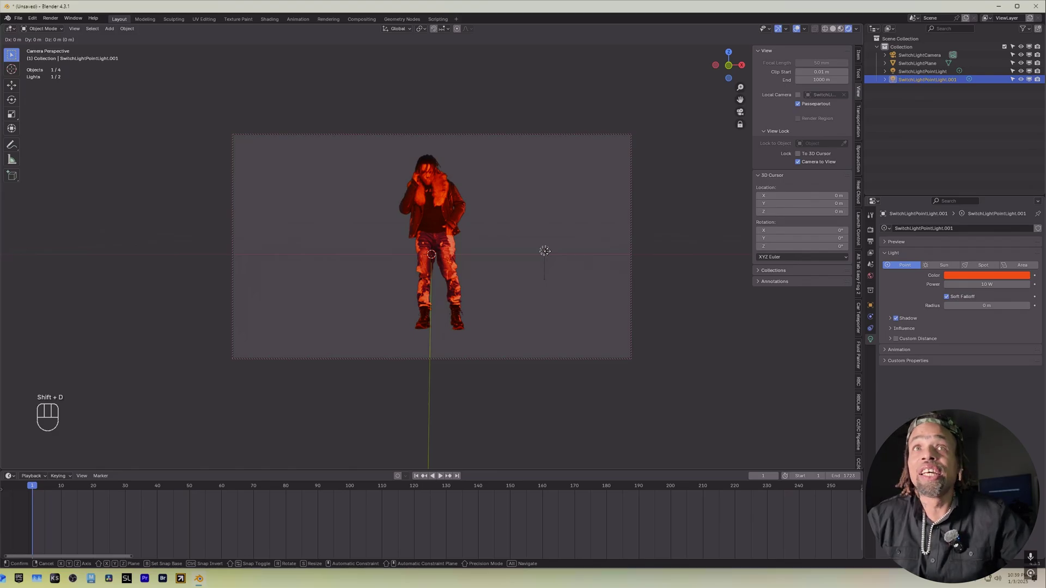
key(x)
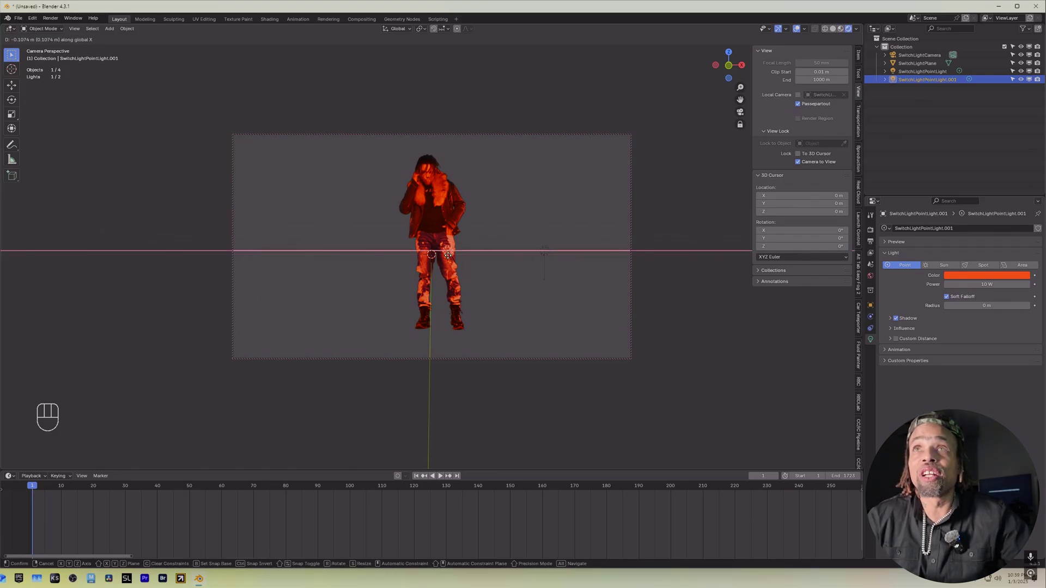
click(306, 277)
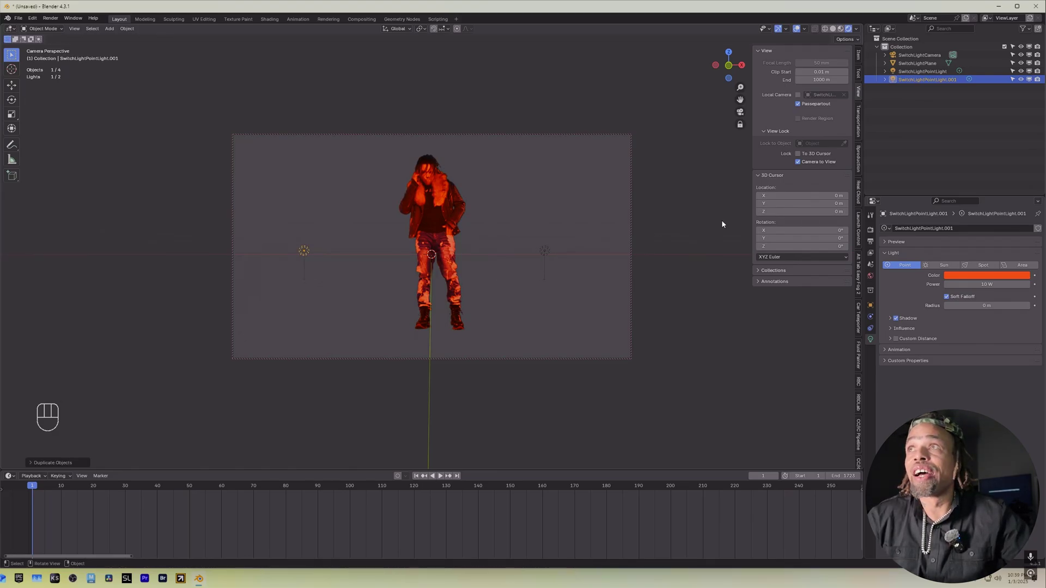
Turn the duplicated light green, move it further left, and reselect the orange light
click(963, 276)
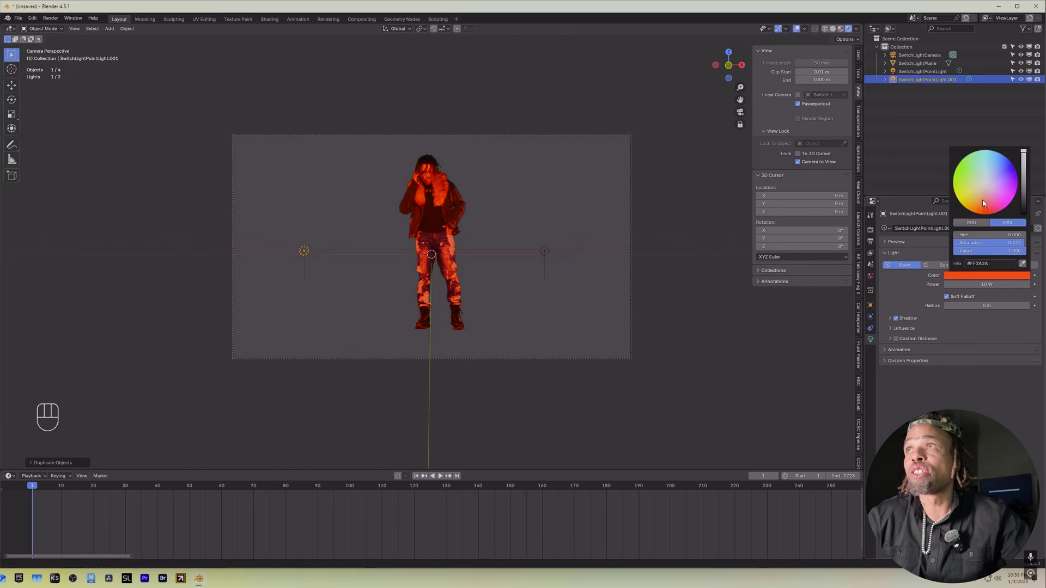
click(1002, 166)
drag(1002, 166, 957, 171)
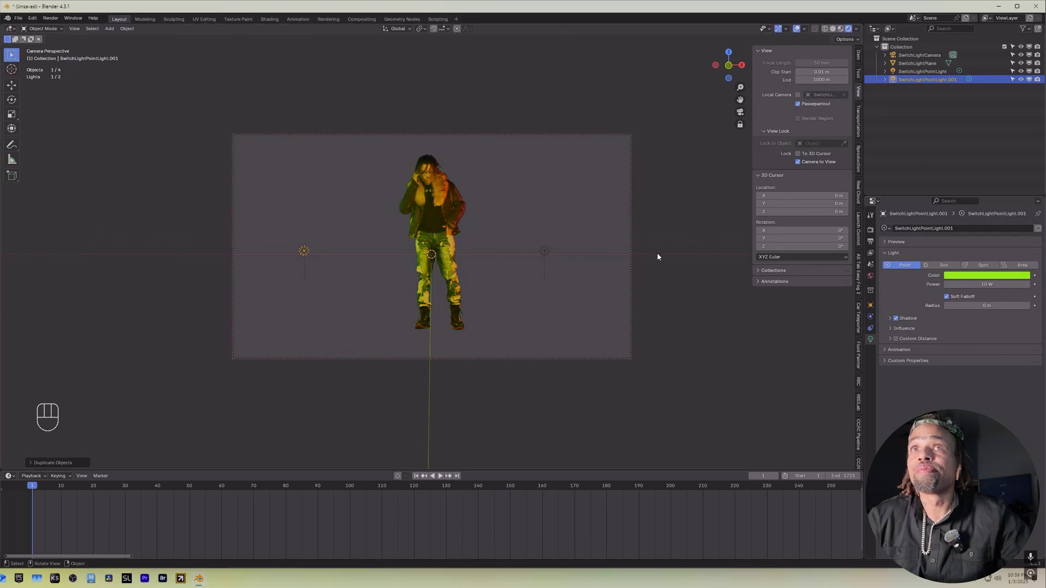
key(g)
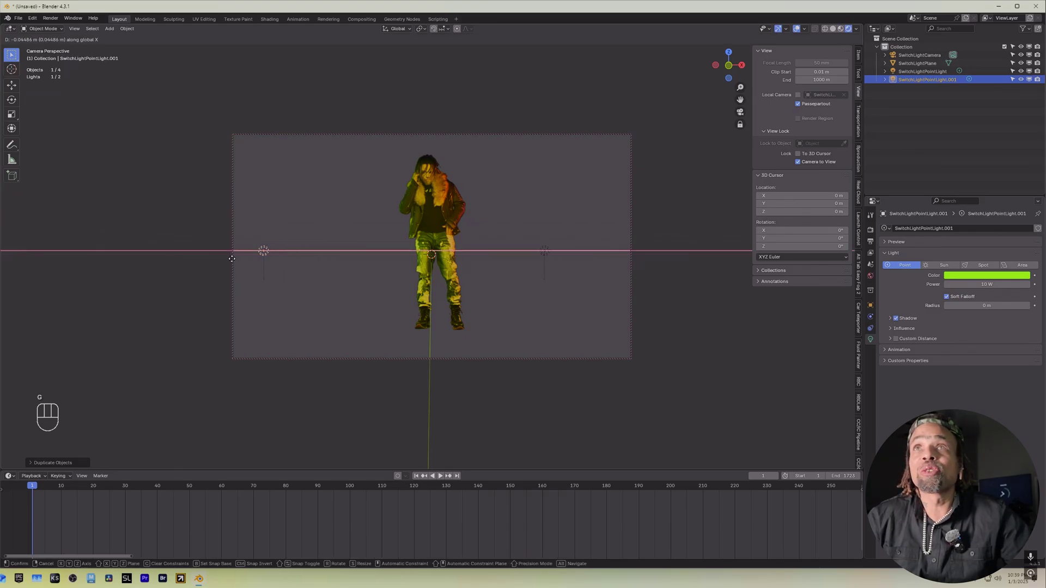
click(228, 262)
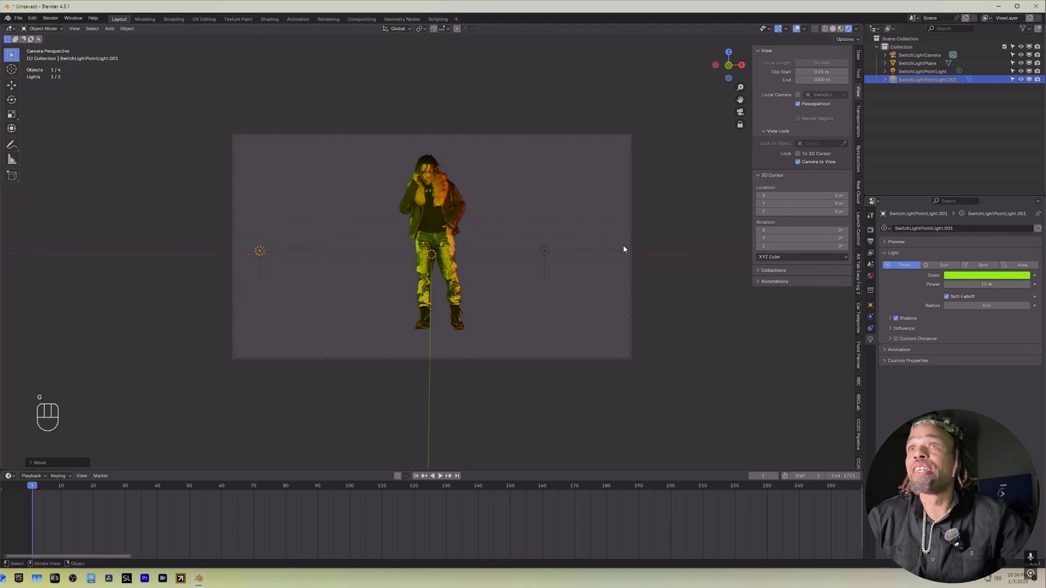
click(542, 252)
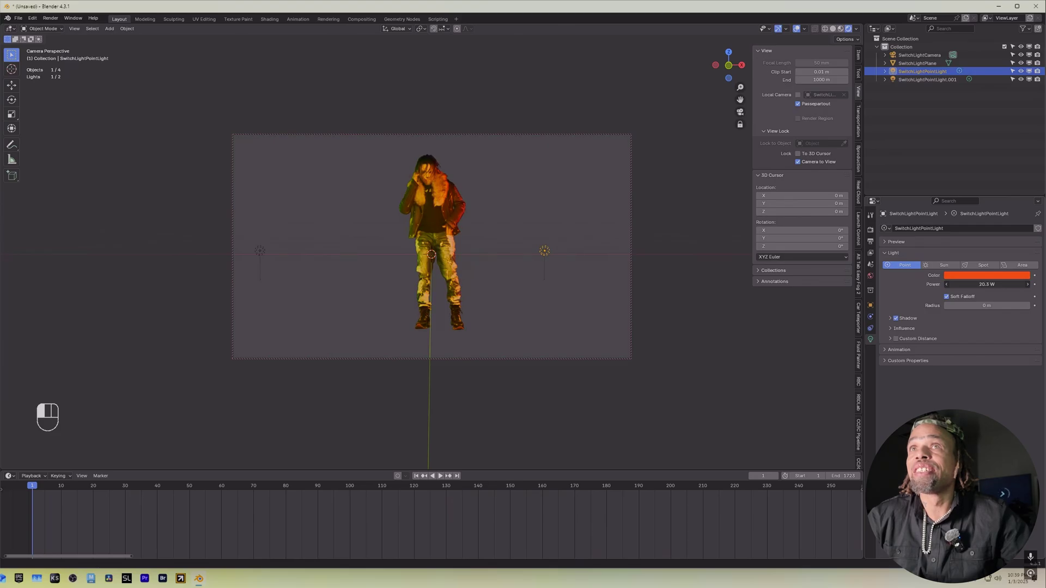
Set the orange light's radius to 0.12 m and reframe the camera on the subject
drag(979, 303, 1008, 303)
scroll(479, 238, up, 4)
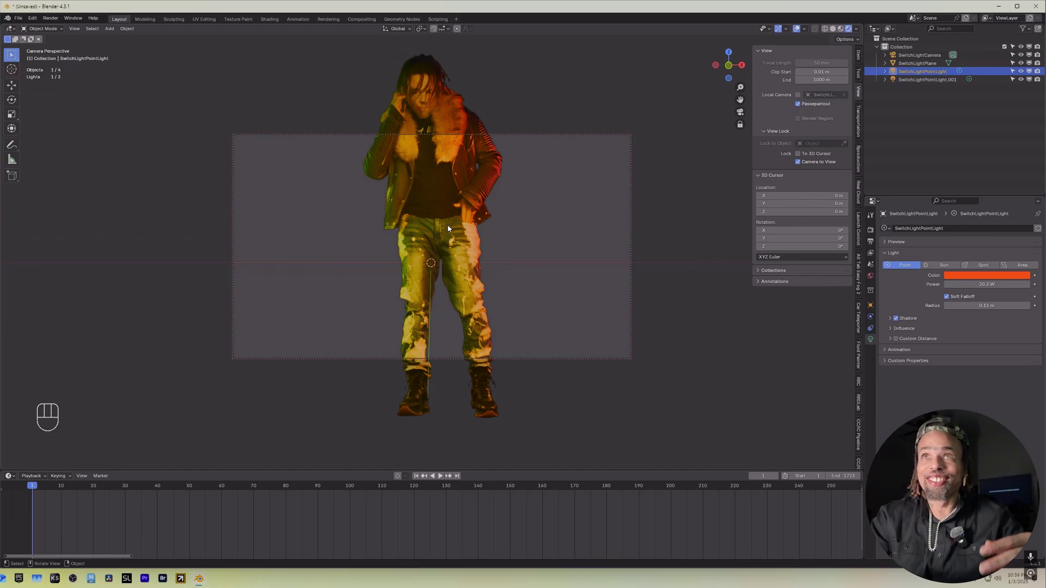
scroll(438, 272, down, 3)
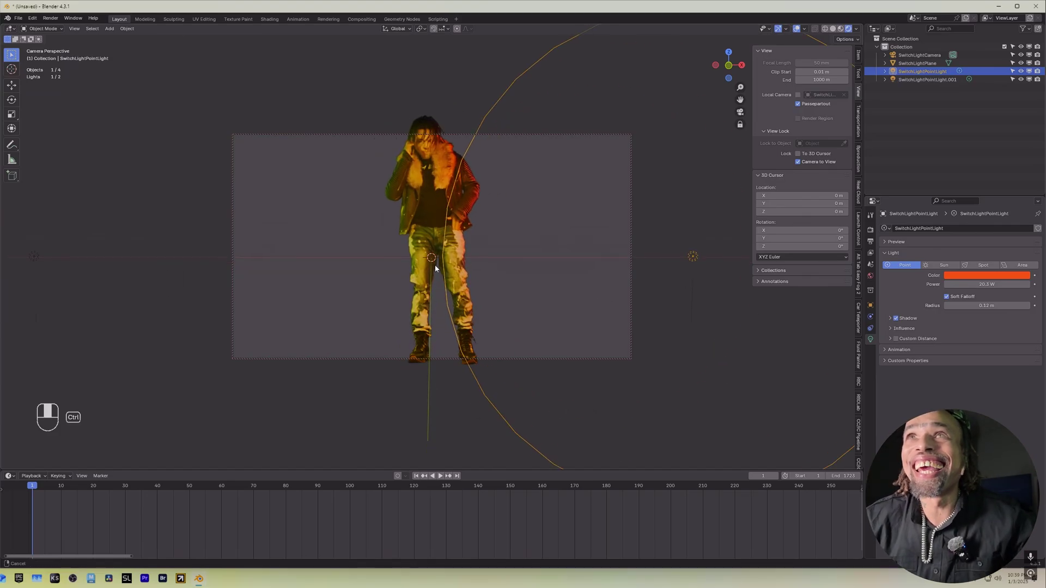
shift+middle_drag(435, 204, 457, 229)
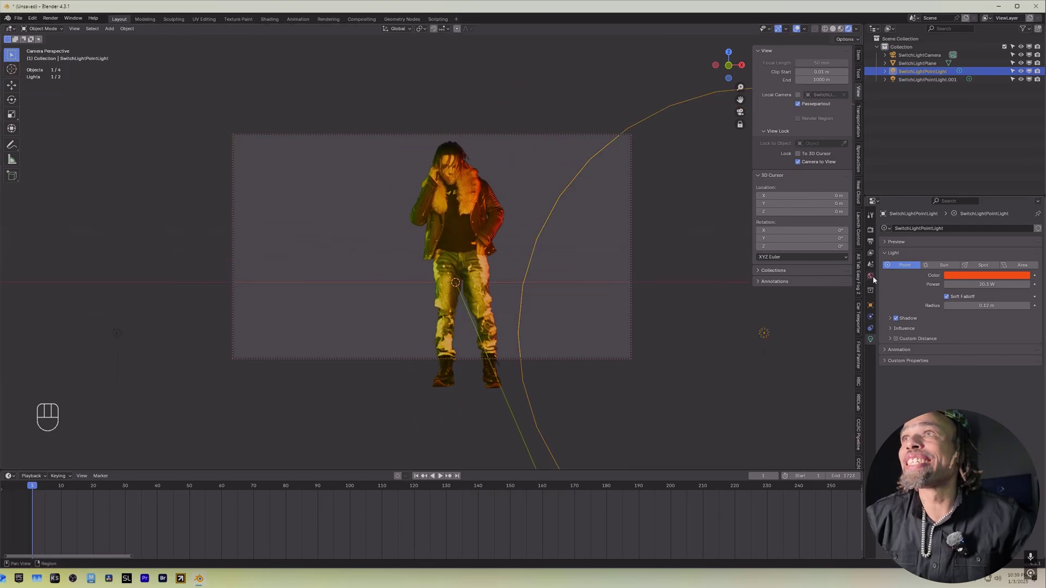
click(871, 276)
click(1001, 362)
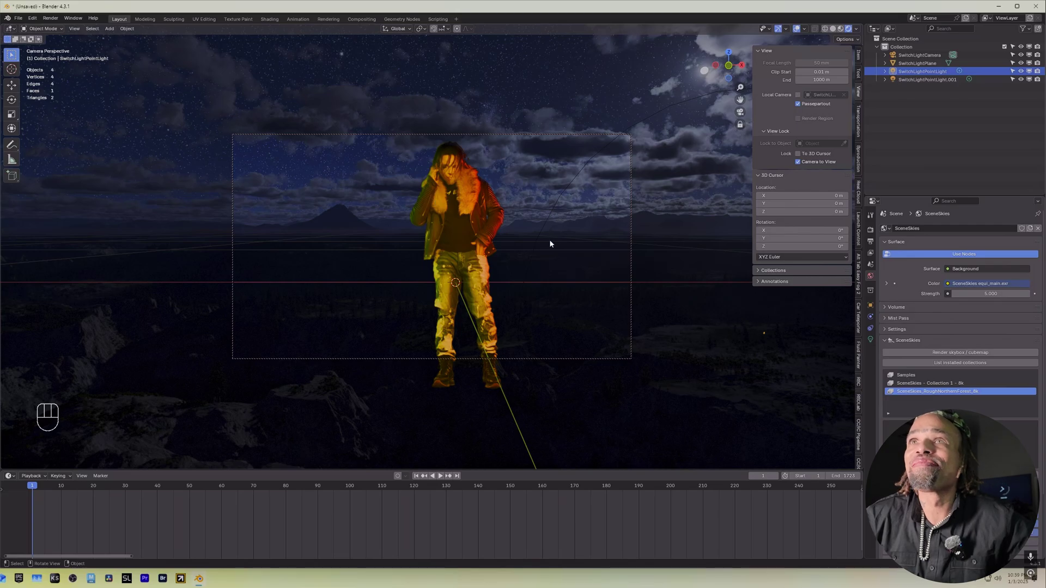
Orbit the view to look around the RoughNorthernForest_8k night-sky world background
mouse_move(520, 240)
middle_down()
mouse_move(546, 245)
mouse_move(512, 247)
mouse_move(523, 240)
middle_up()
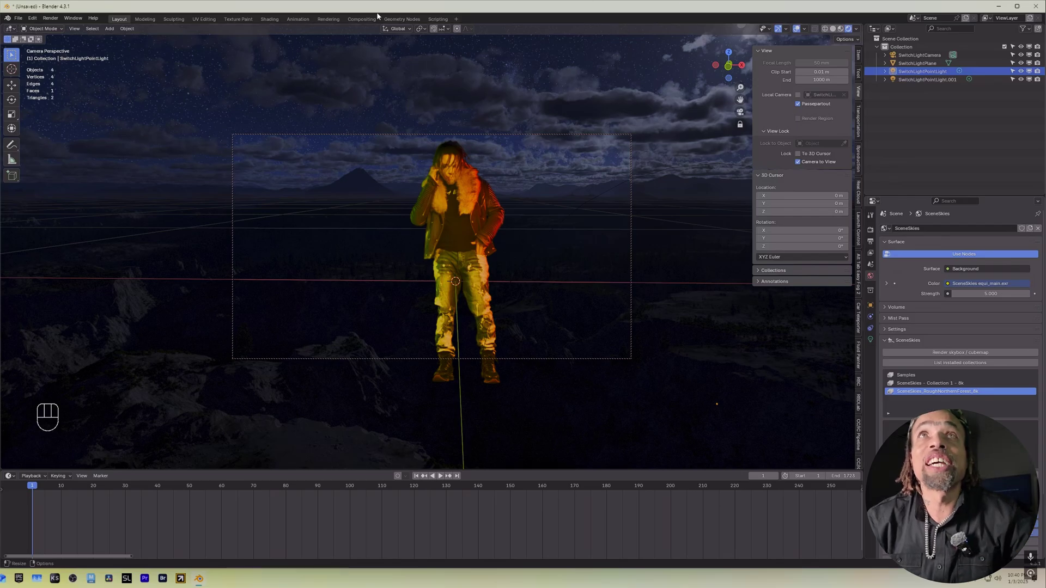
Start an image-plane import and select every course.0000.png sequence frame in E:\icvfx\course\batch rename
click(109, 28)
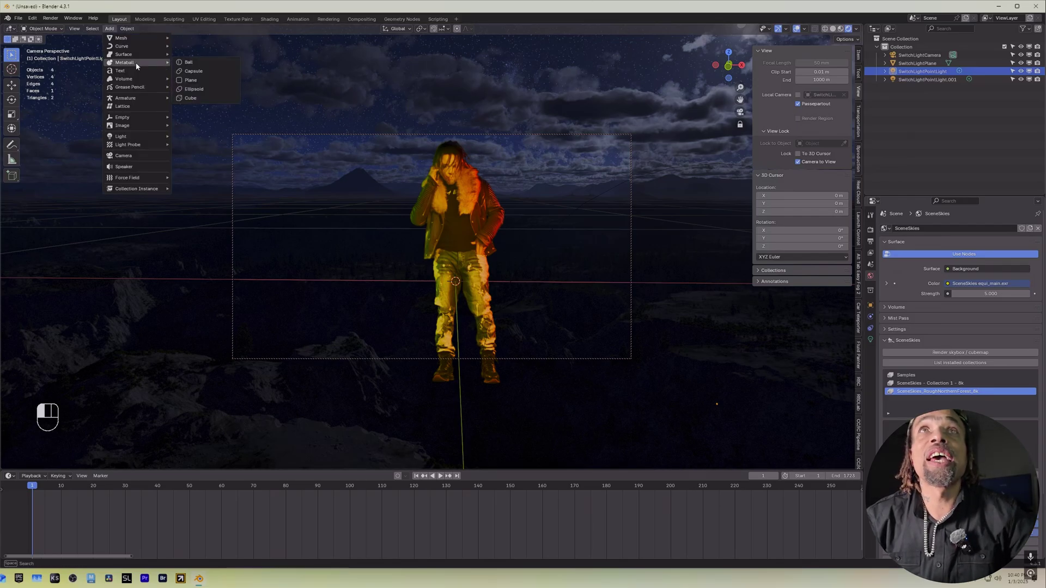
mouse_move(136, 126)
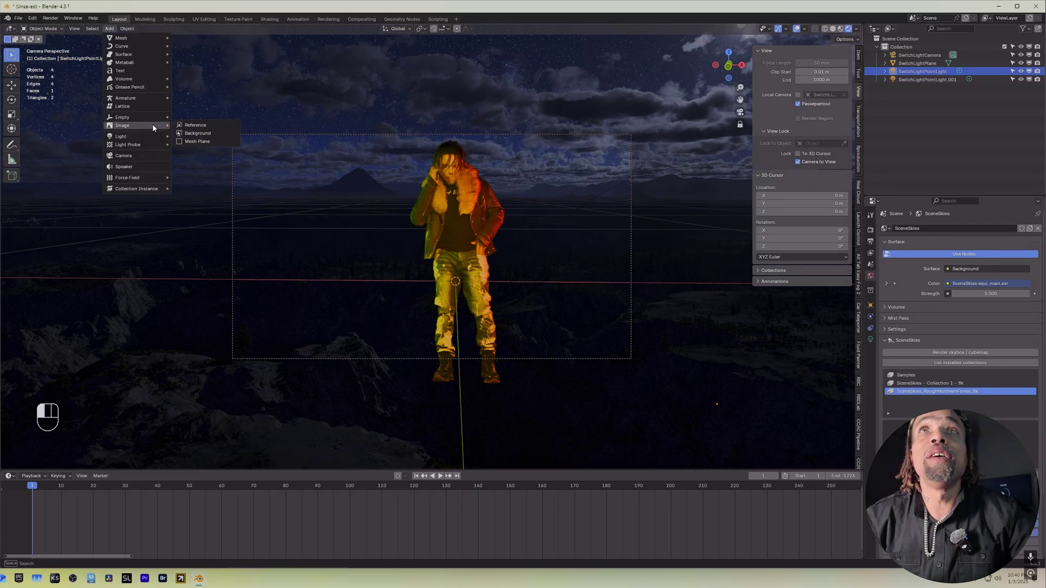
click(203, 142)
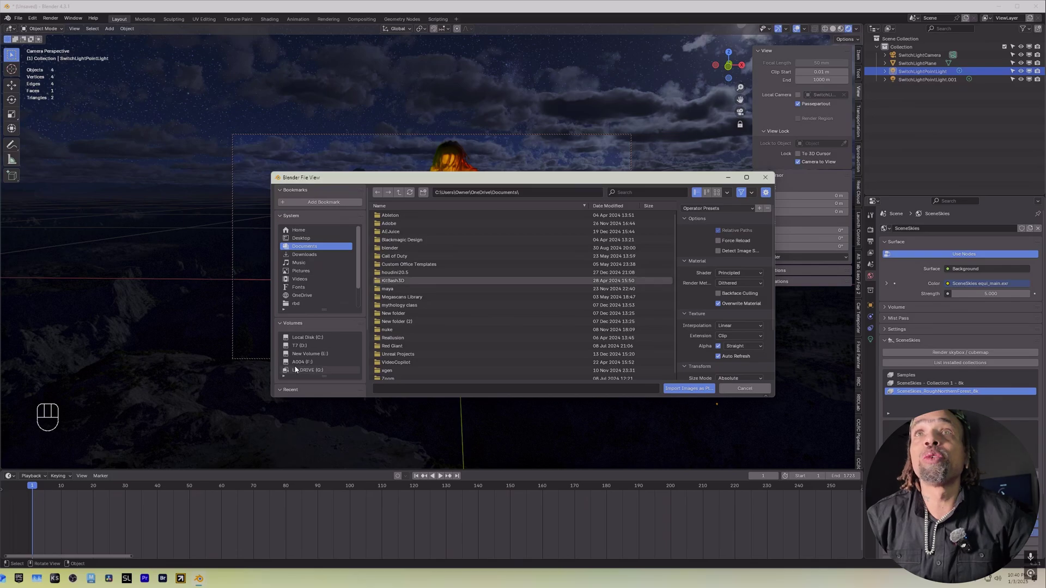
click(310, 354)
scroll(391, 311, down, 3)
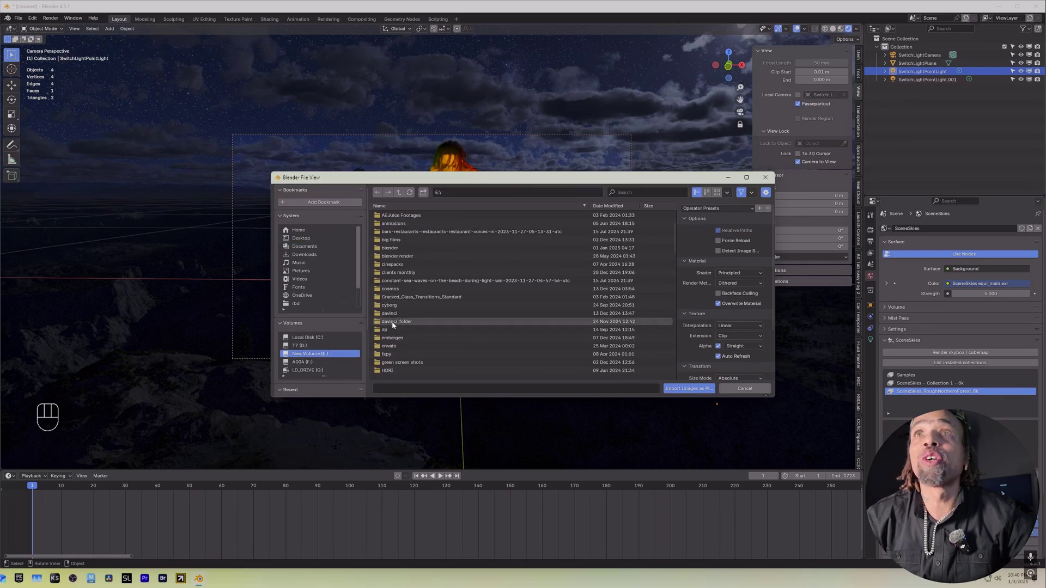
scroll(389, 300, down, 3)
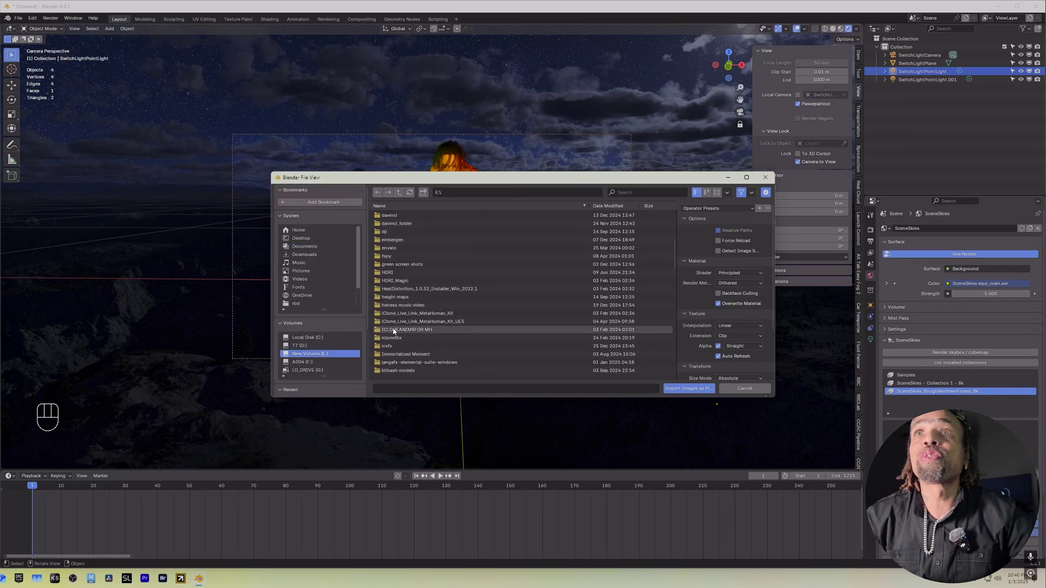
double_click(391, 347)
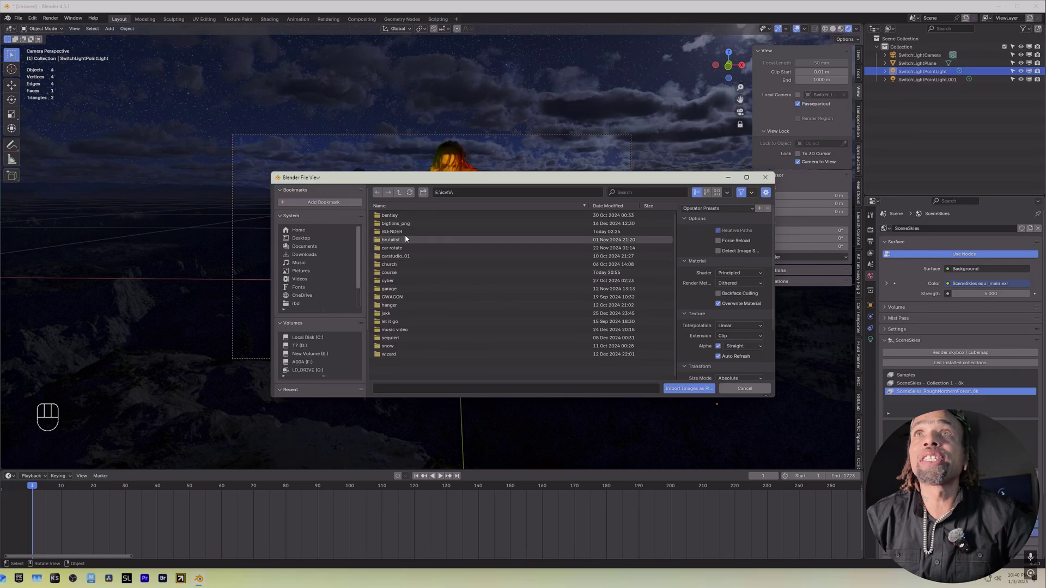
double_click(391, 271)
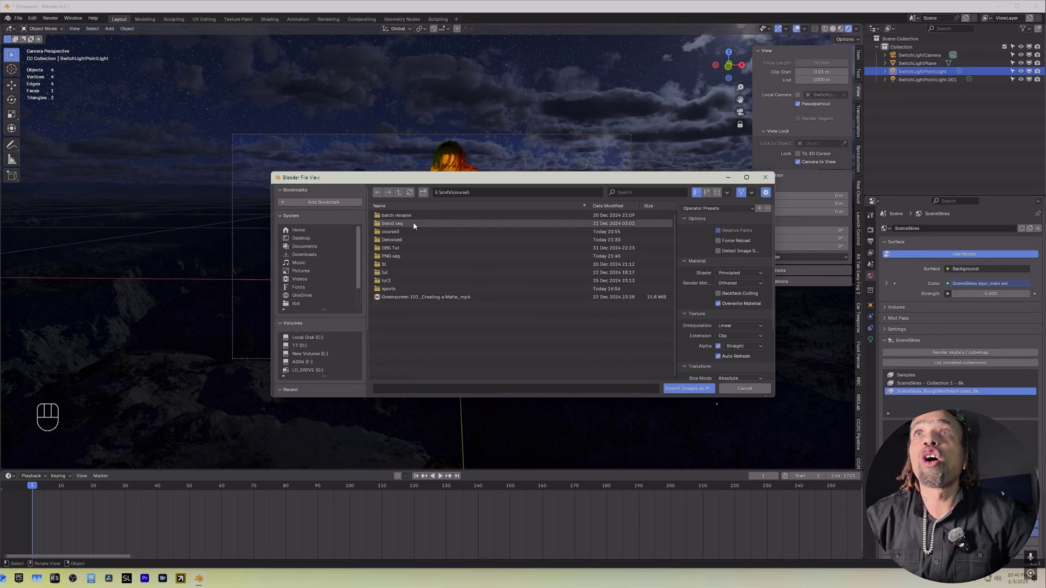
double_click(404, 216)
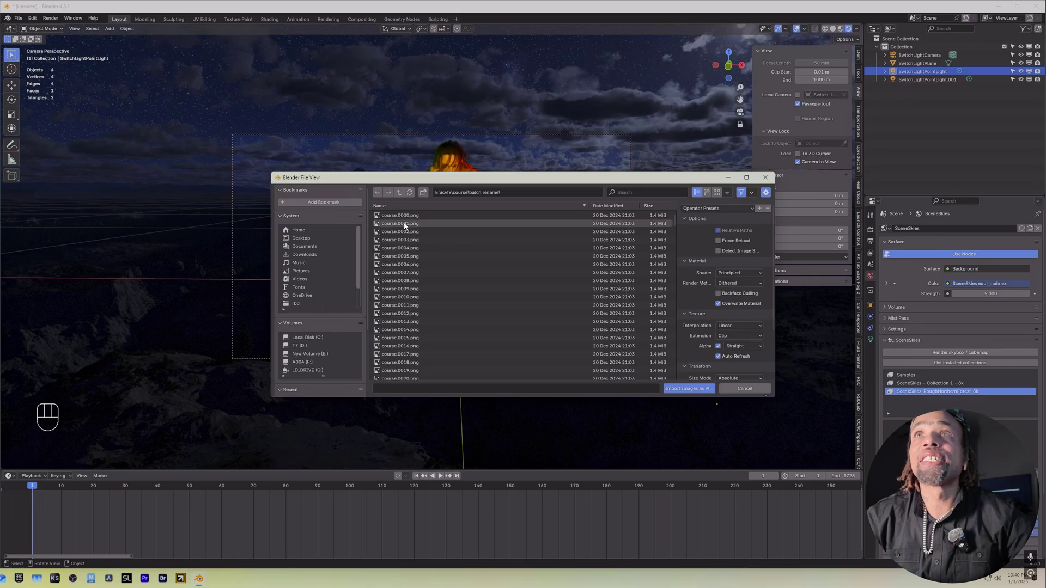
click(398, 216)
key(a)
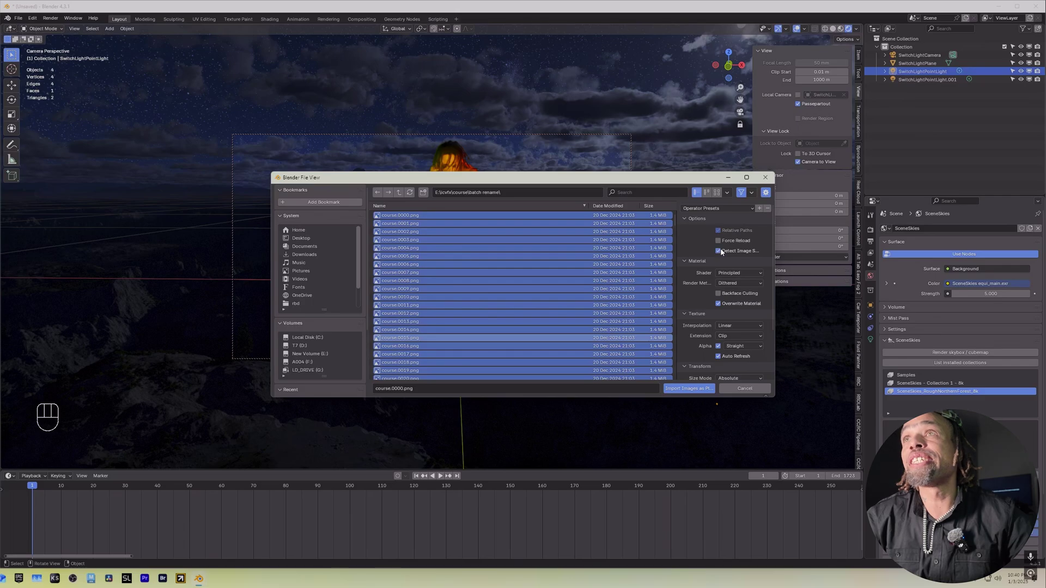
Import the chosen frames as the course.0000 plane and scale it down
click(688, 389)
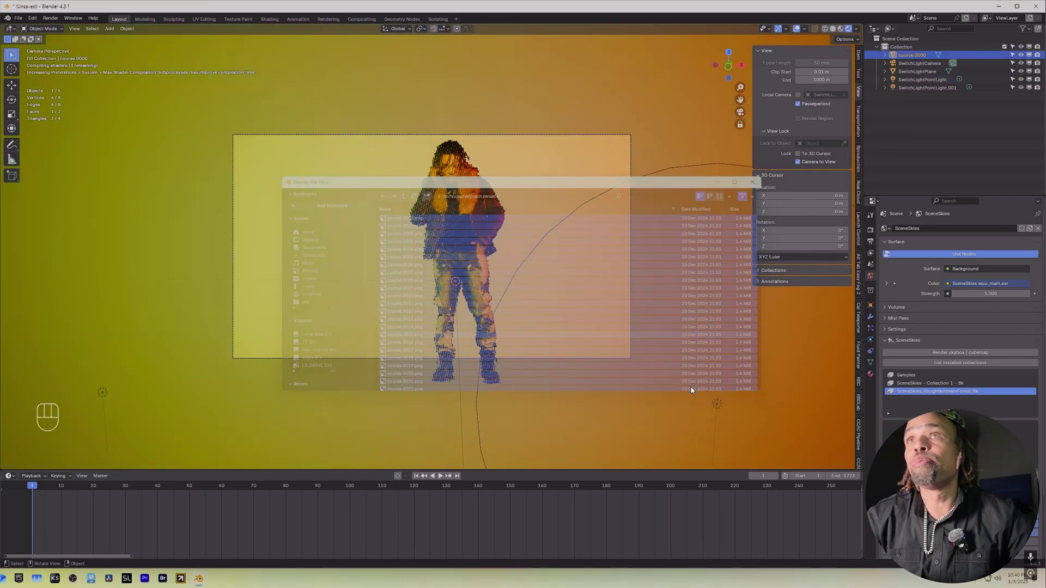
key(s)
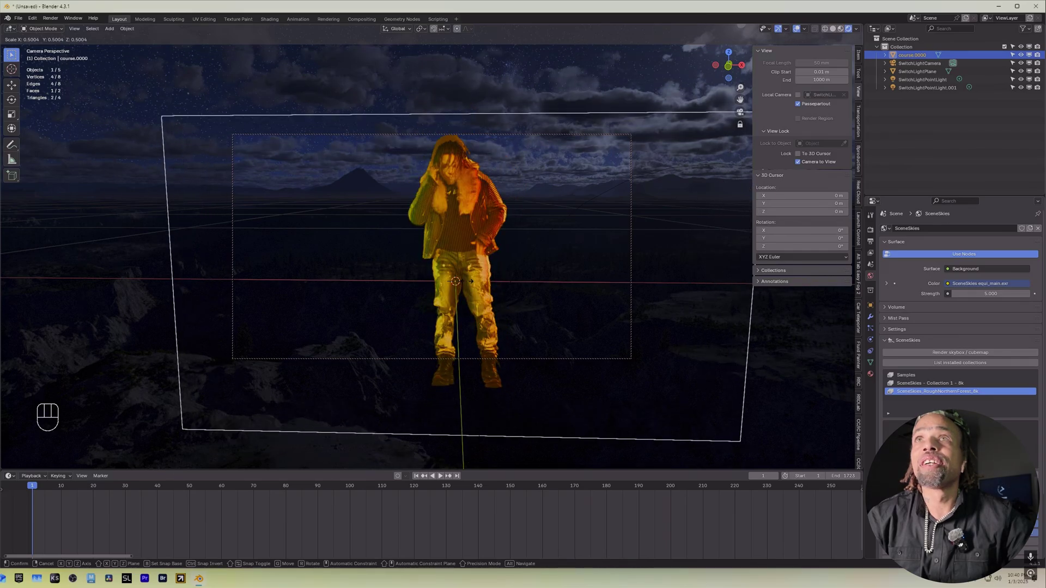
click(466, 282)
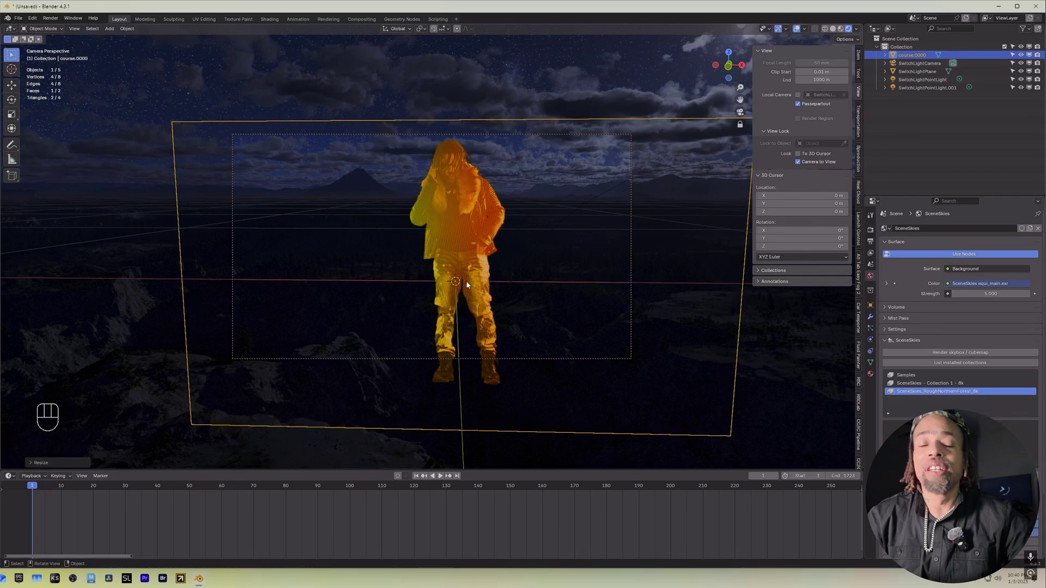
Move the course.0000 plane along X so it stands right of the original subject
key(g)
key(x)
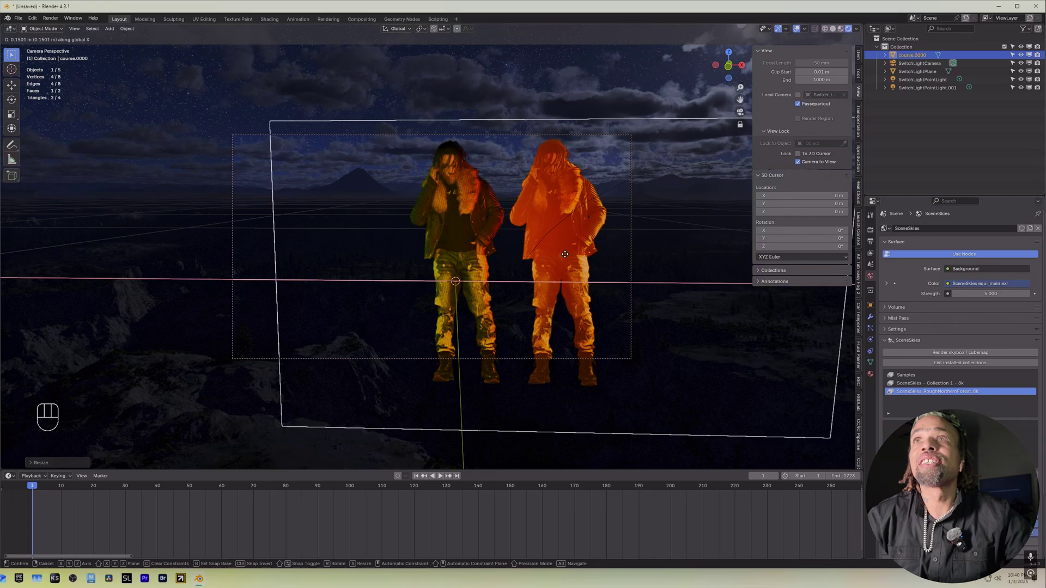
click(565, 255)
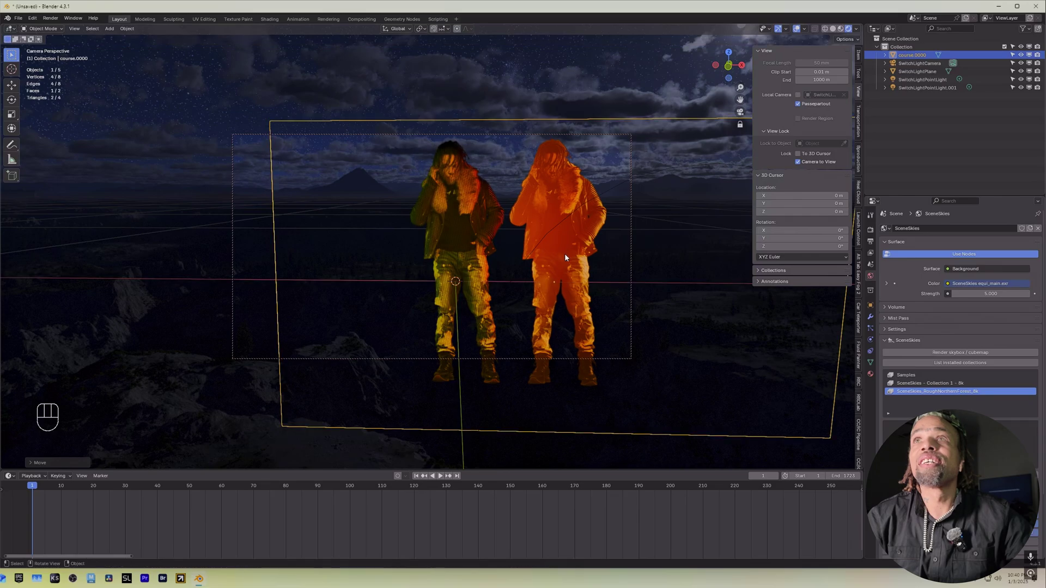
Slide the orange SwitchLightPointLight further right along the X axis
click(921, 79)
key(g)
key(x)
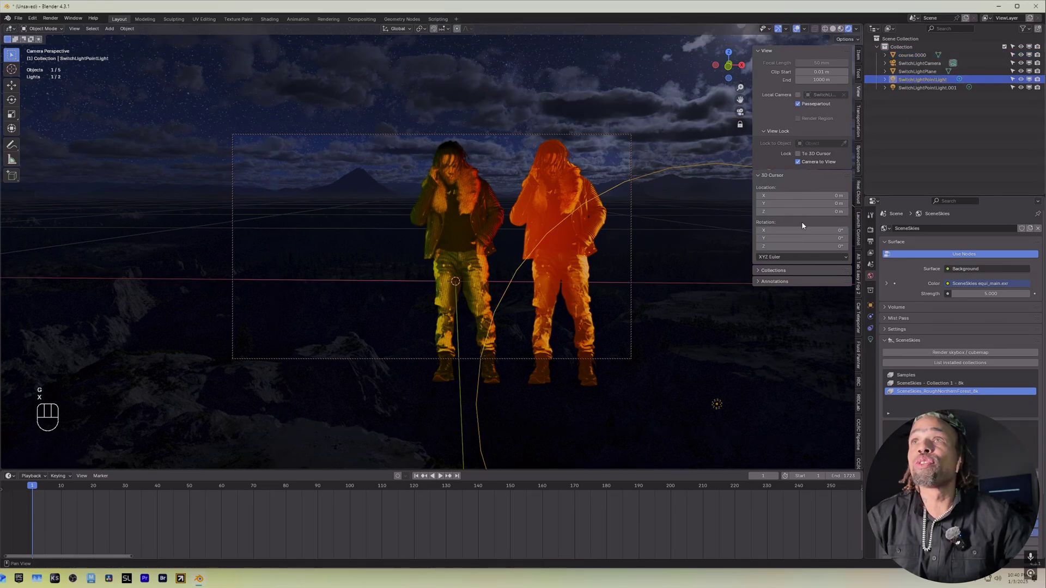
key(g)
key(x)
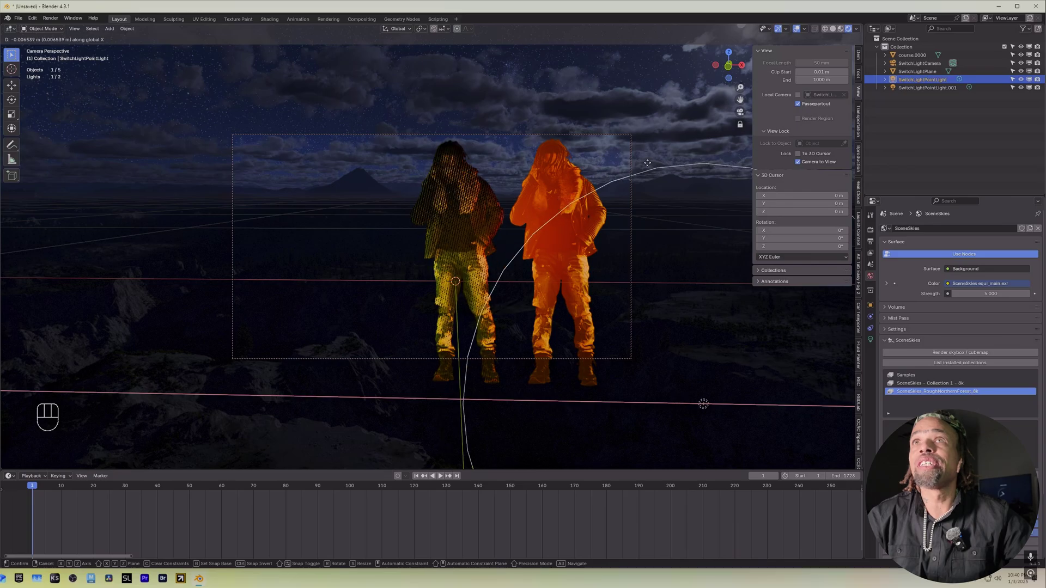
click(515, 183)
Select the course.0000 comparison plane and start moving it along Y toward the camera
click(435, 216)
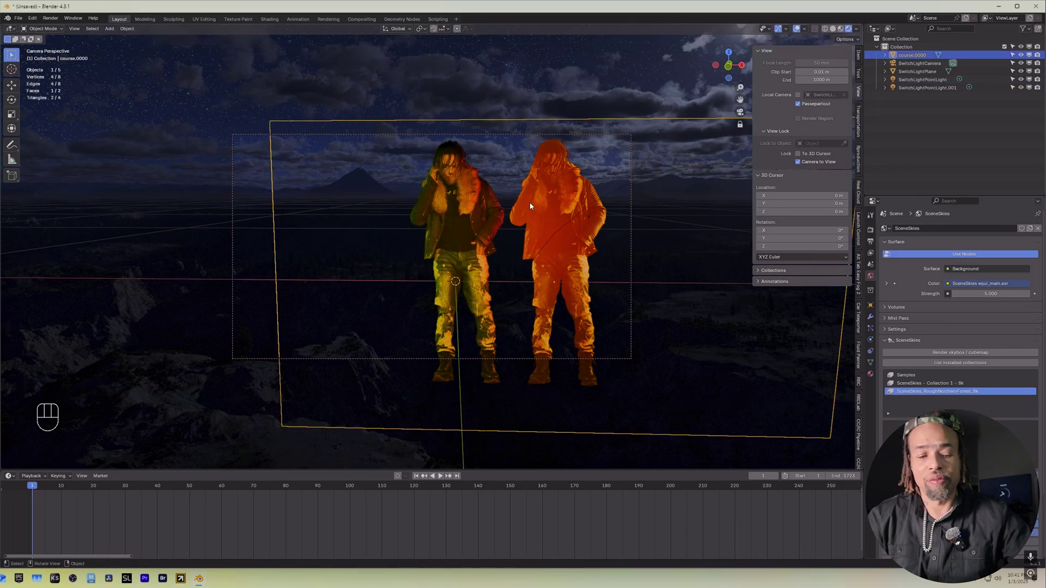
key(g)
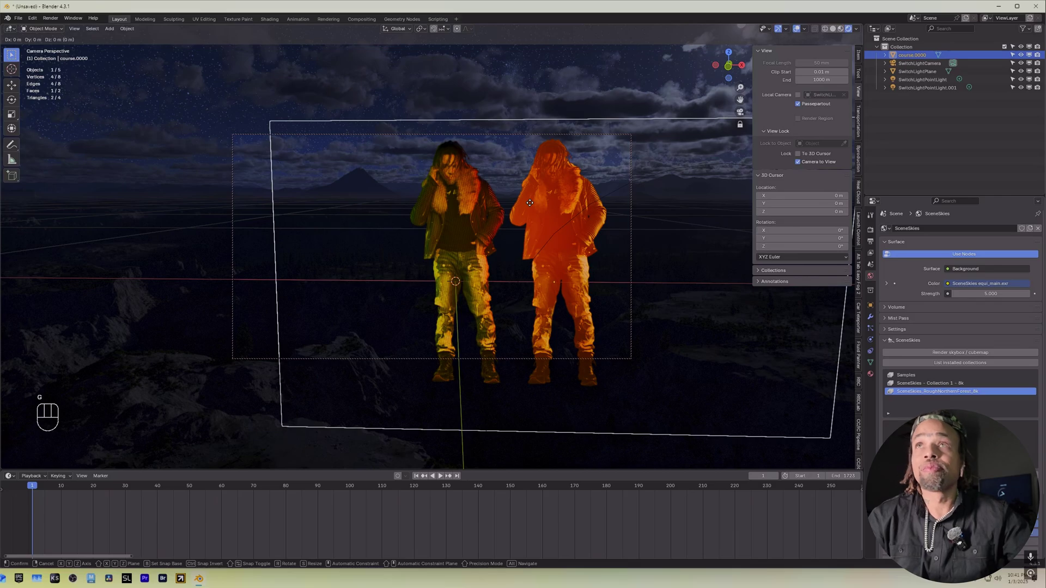
key(y)
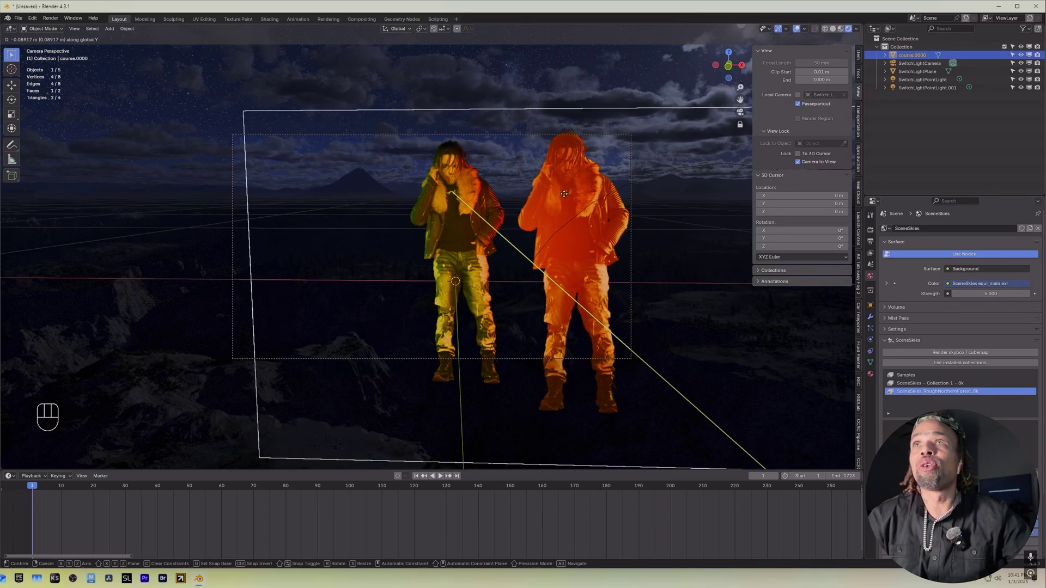
Confirm the plane's closer position, then select the green light and cancel its X move
click(567, 235)
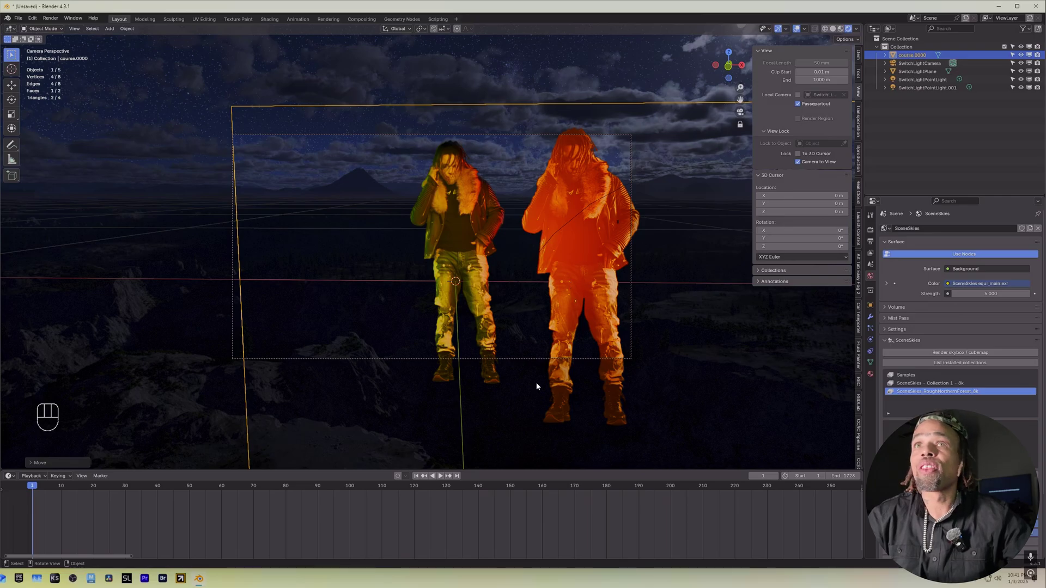
click(926, 88)
key(x)
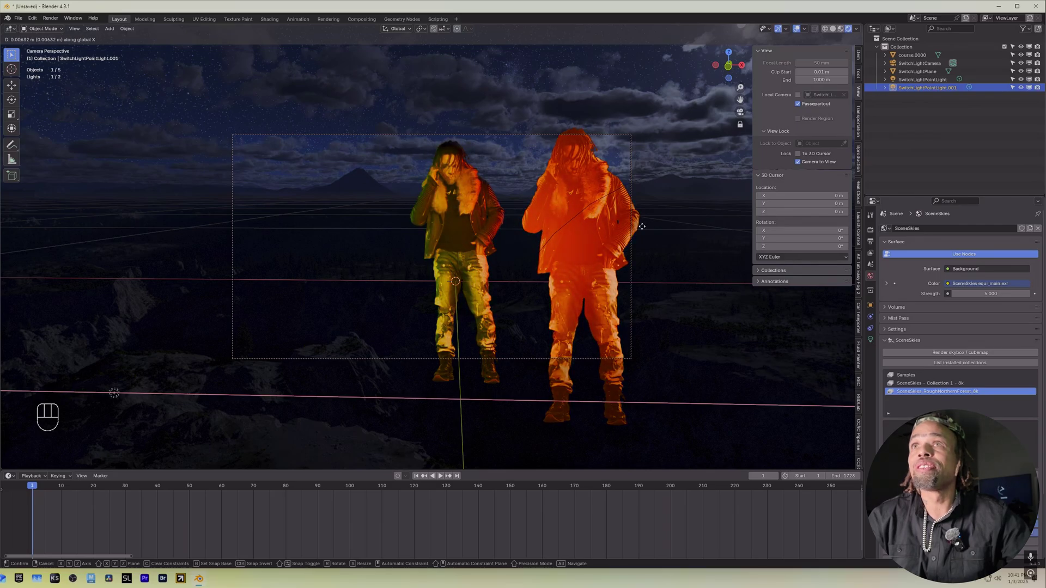
right_click(680, 239)
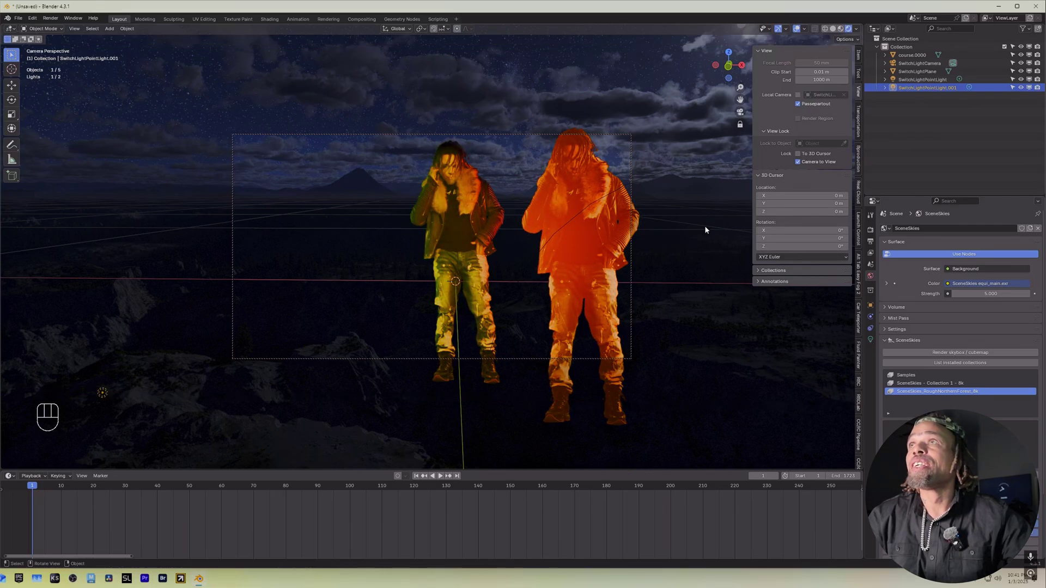
Hide the orange and green point lights and add a new Point light
click(1021, 80)
click(1021, 87)
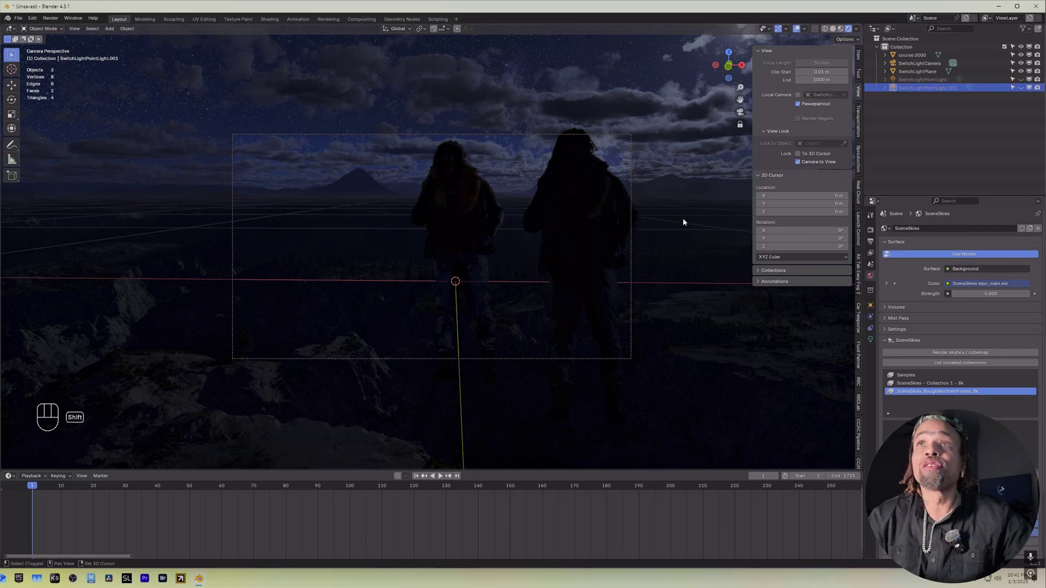
key(shift+a)
key(shift+a)
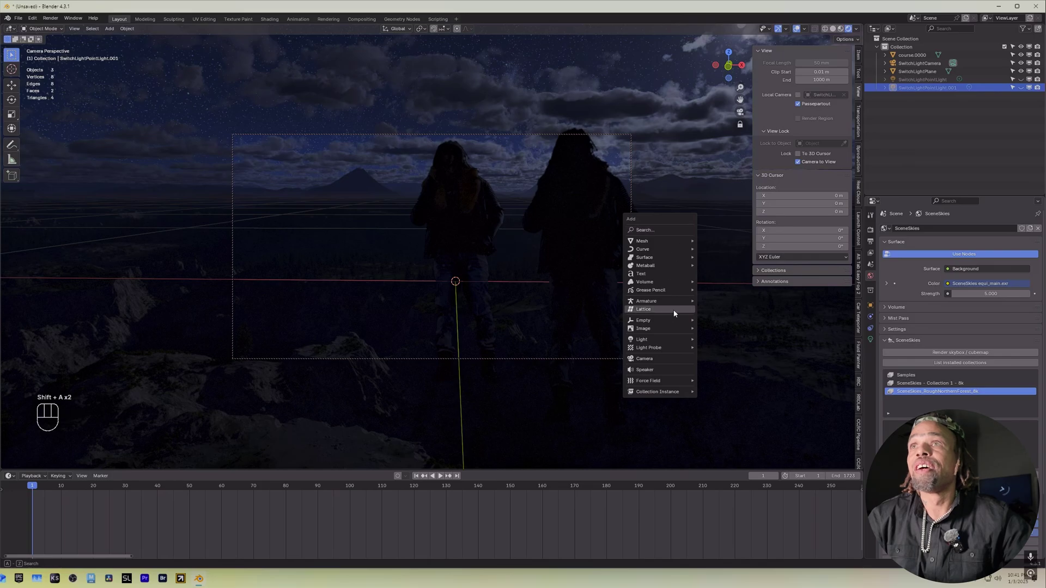
mouse_move(674, 343)
click(713, 338)
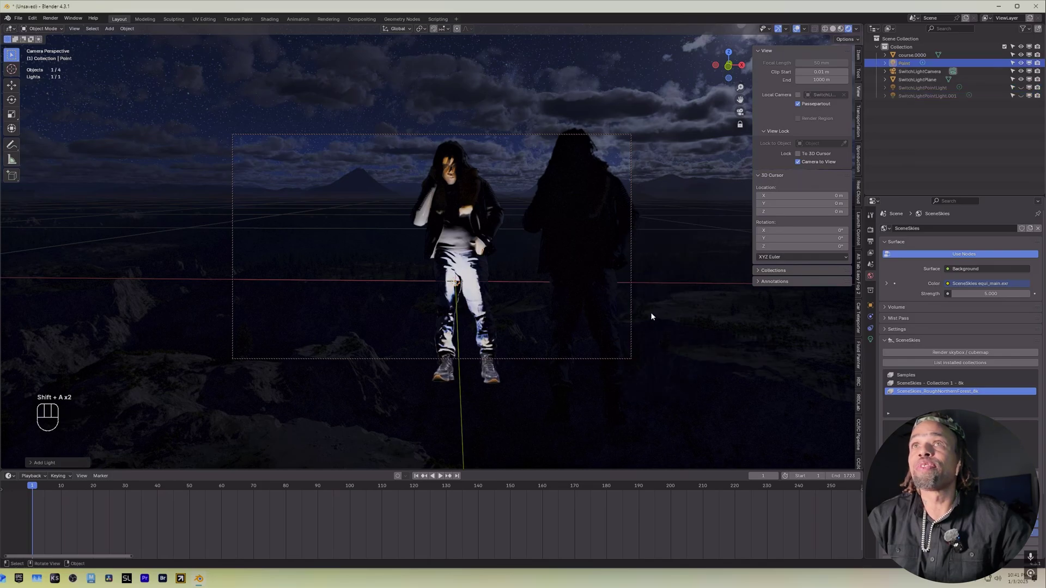
key(shift+a)
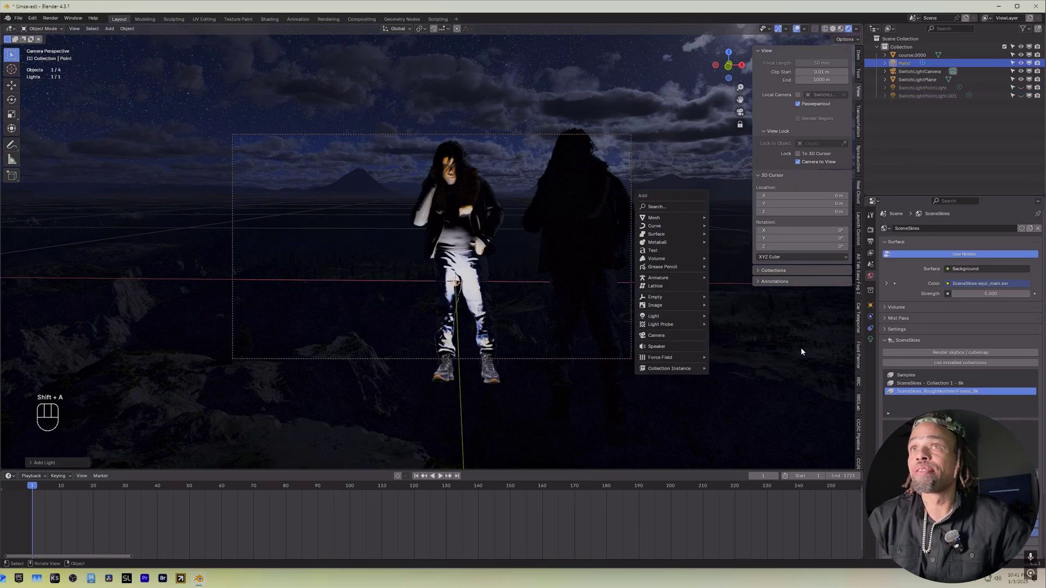
Position the new Point light along the Y axis near the comparison figure
key(g)
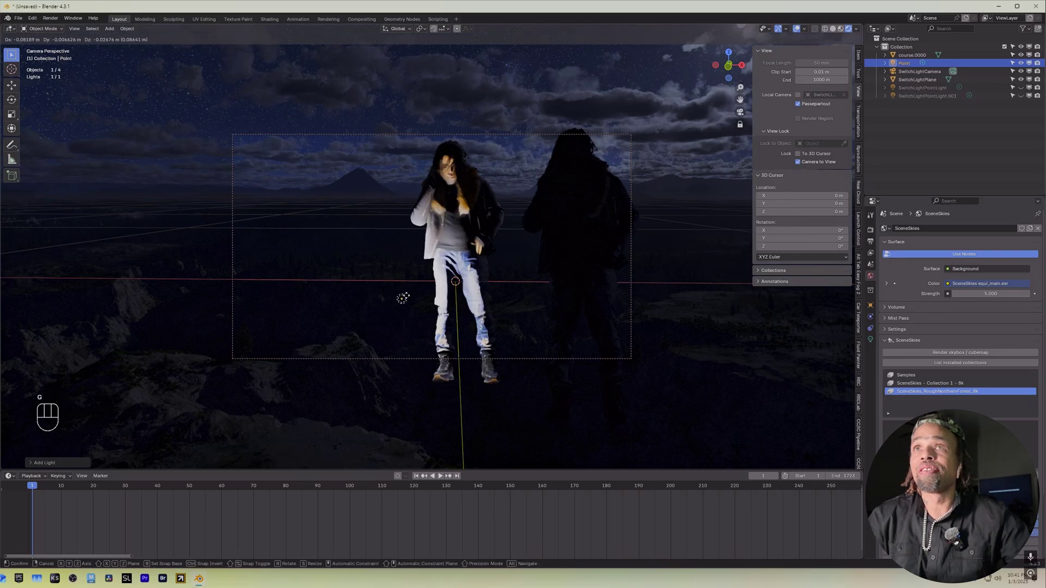
key(y)
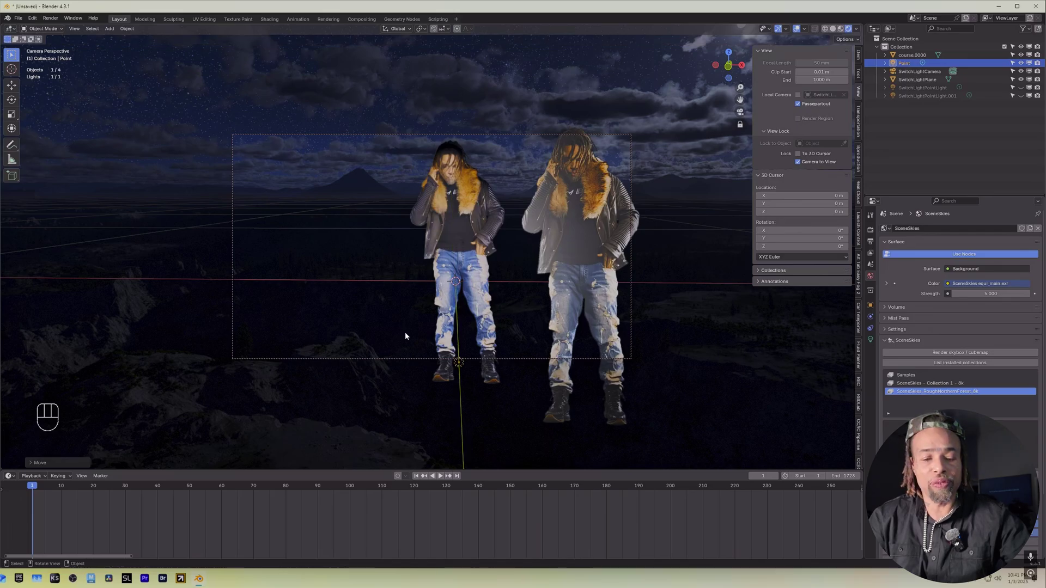
key(x)
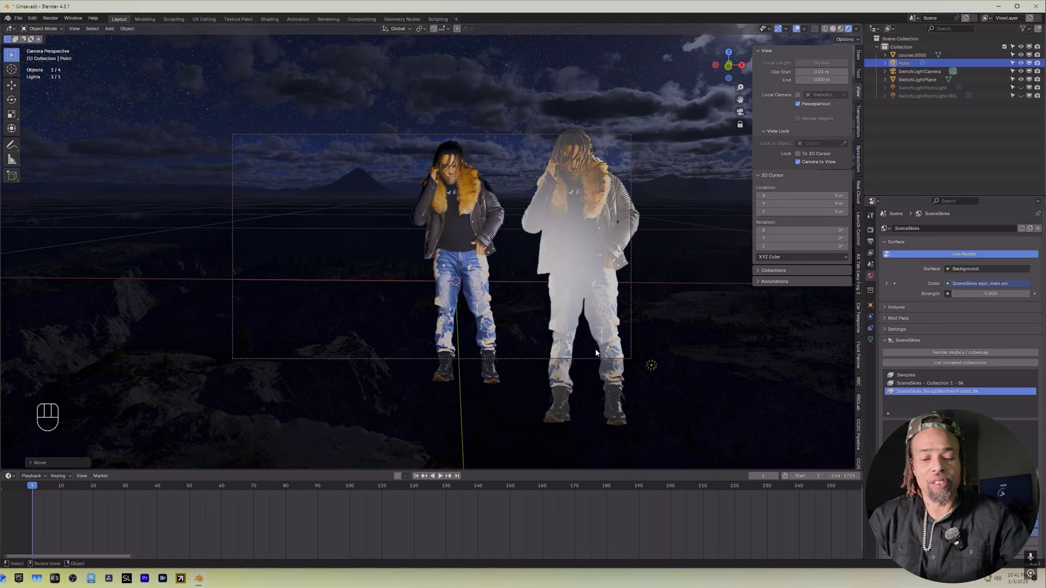
key(y)
click(616, 327)
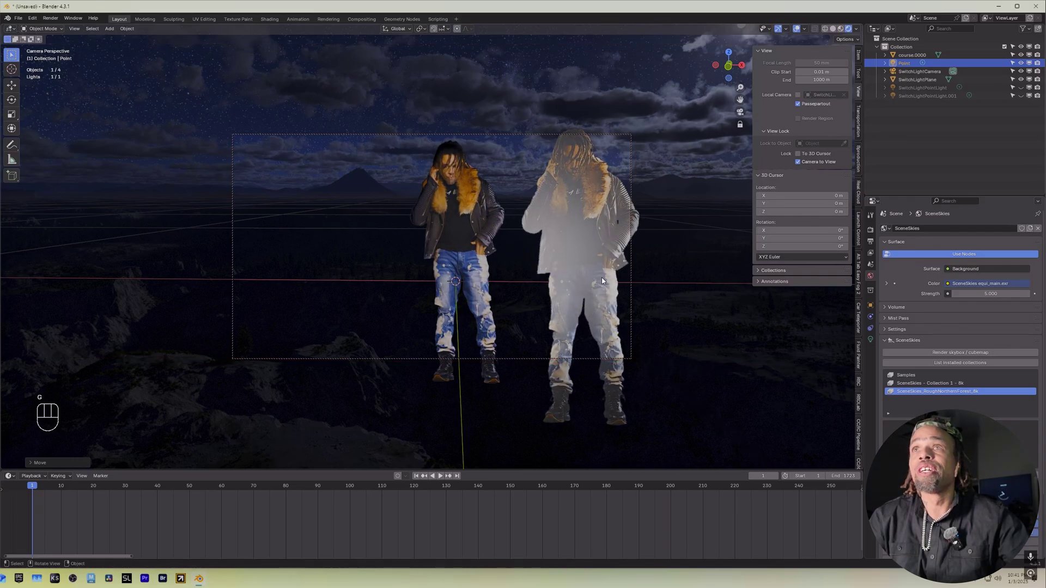
Move the course.0000 comparison plane slightly along Y beside the processed figure
click(591, 210)
key(g)
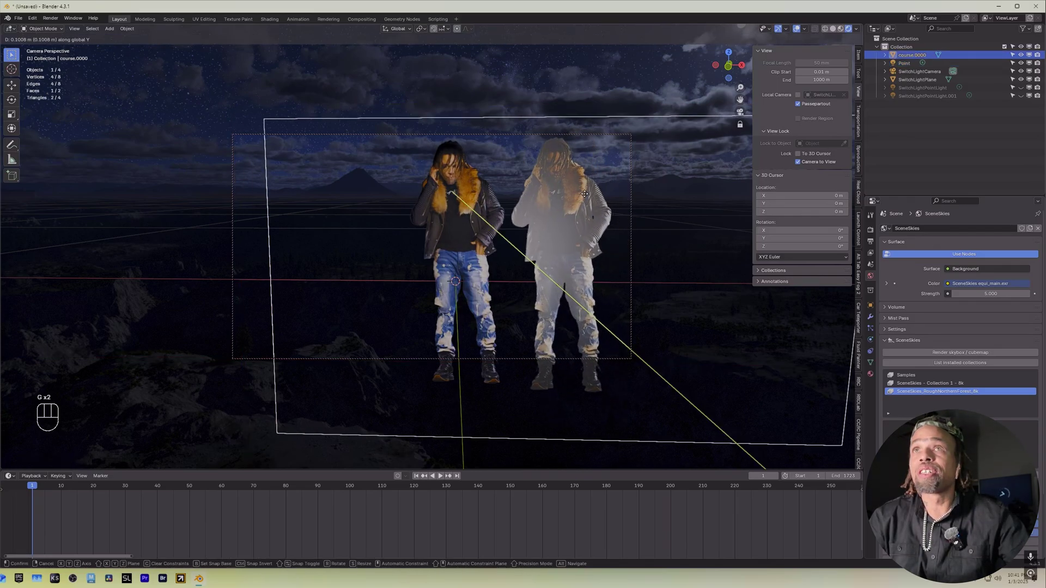
click(660, 266)
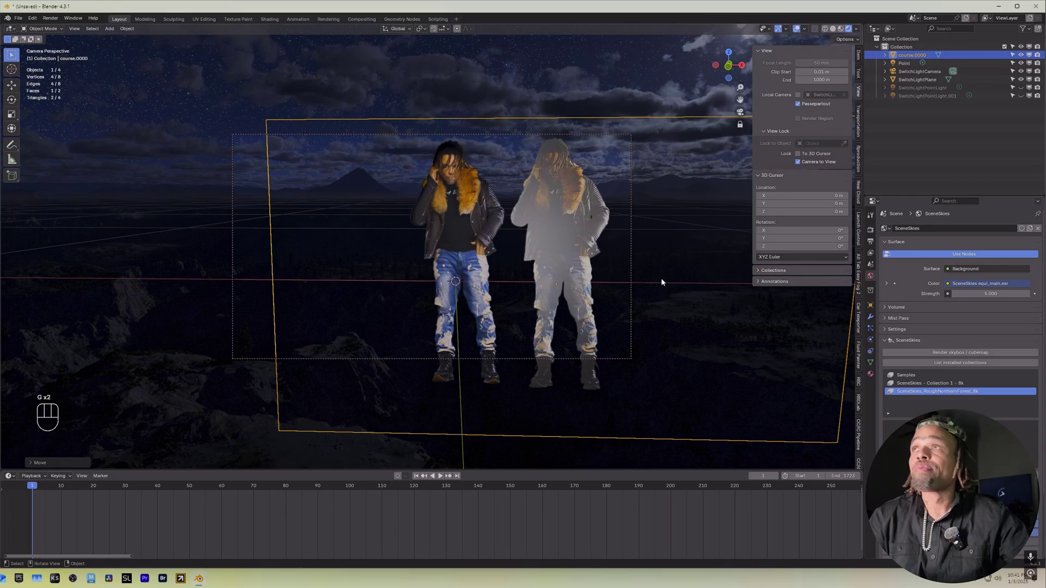
Move the Point light along Y, raise it on Z, then shift it sideways along X
click(917, 63)
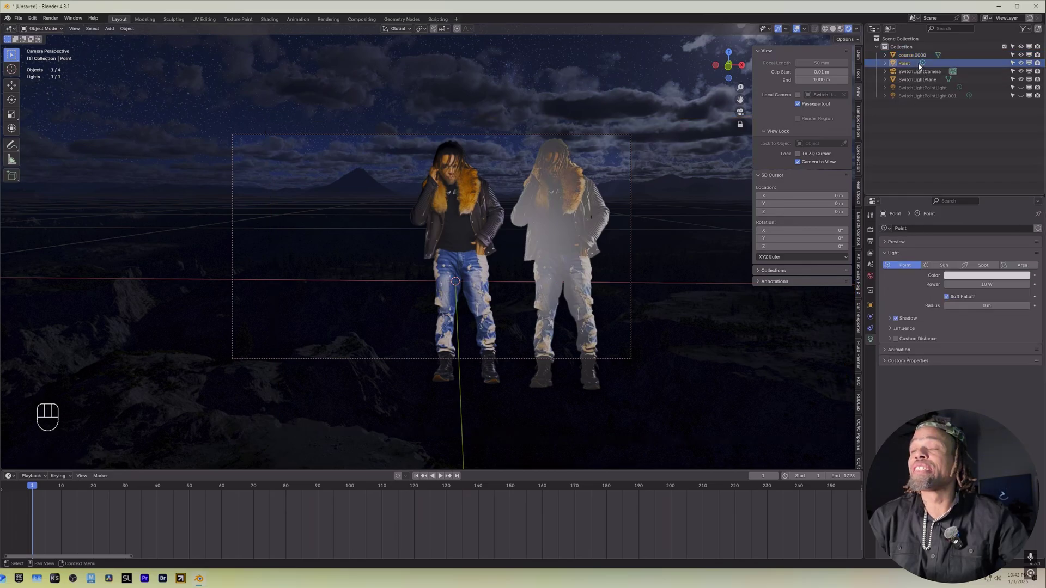
key(g)
key(y)
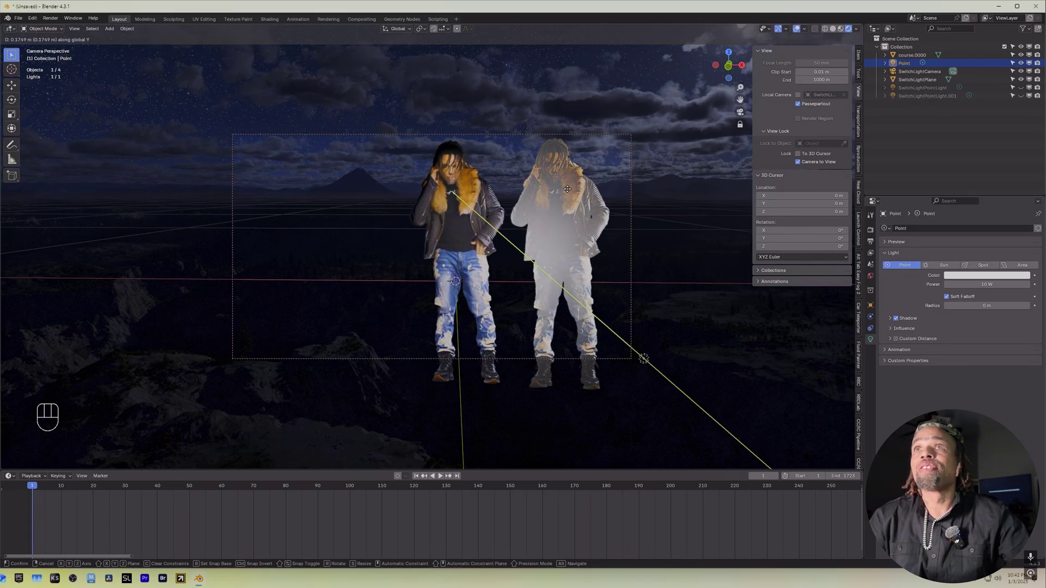
click(573, 202)
key(g)
key(z)
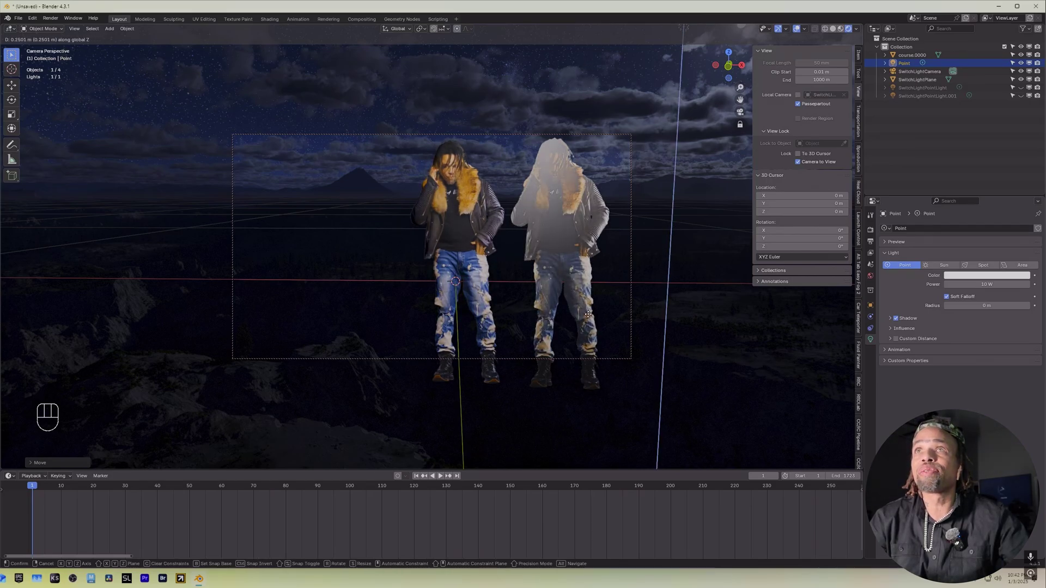
click(591, 394)
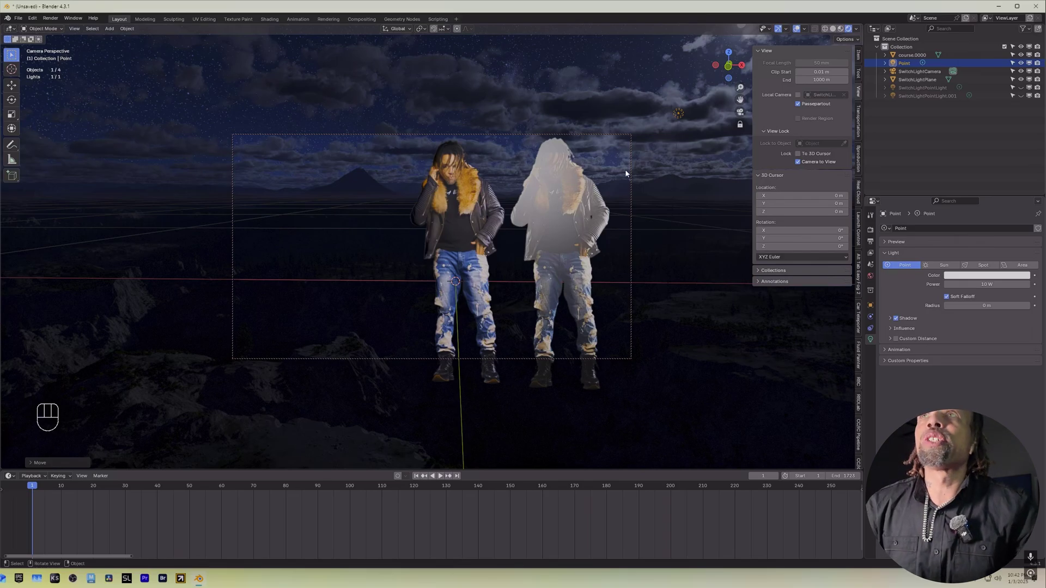
key(g)
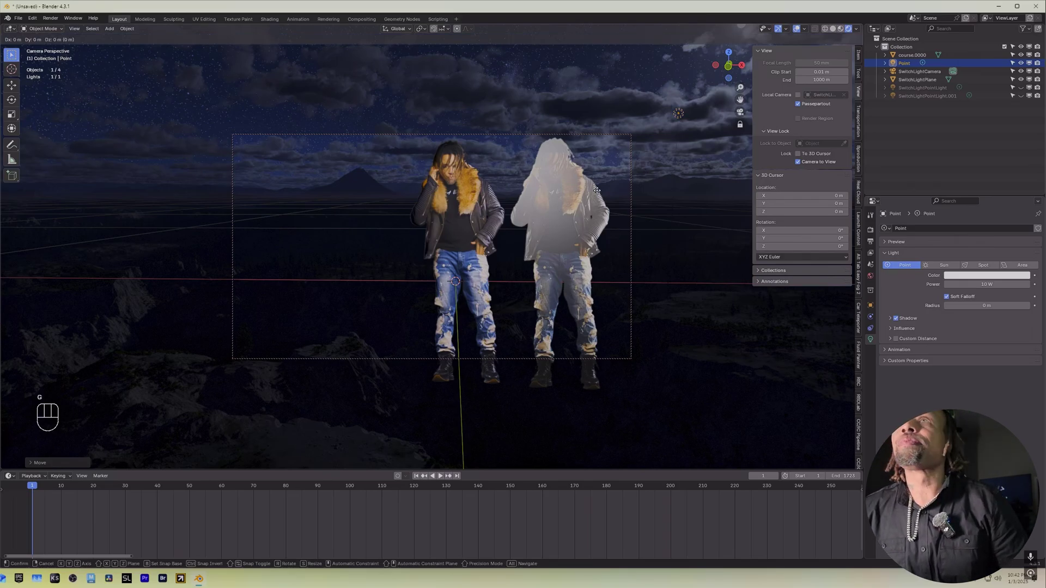
key(x)
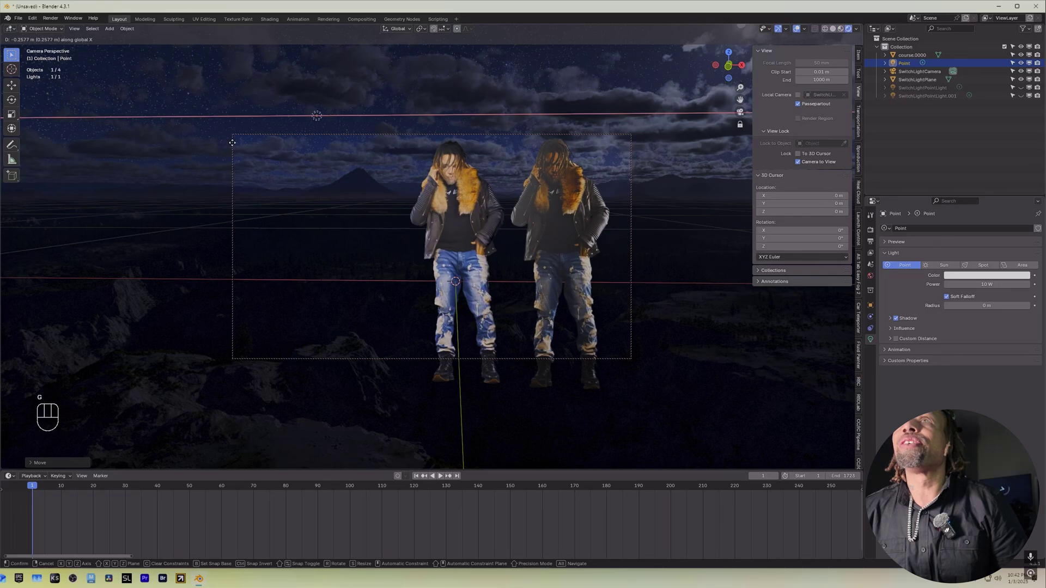
click(228, 142)
Dolly and pan the locked camera until both full-length figures sit side by side mid-frame
scroll(596, 181, up, 5)
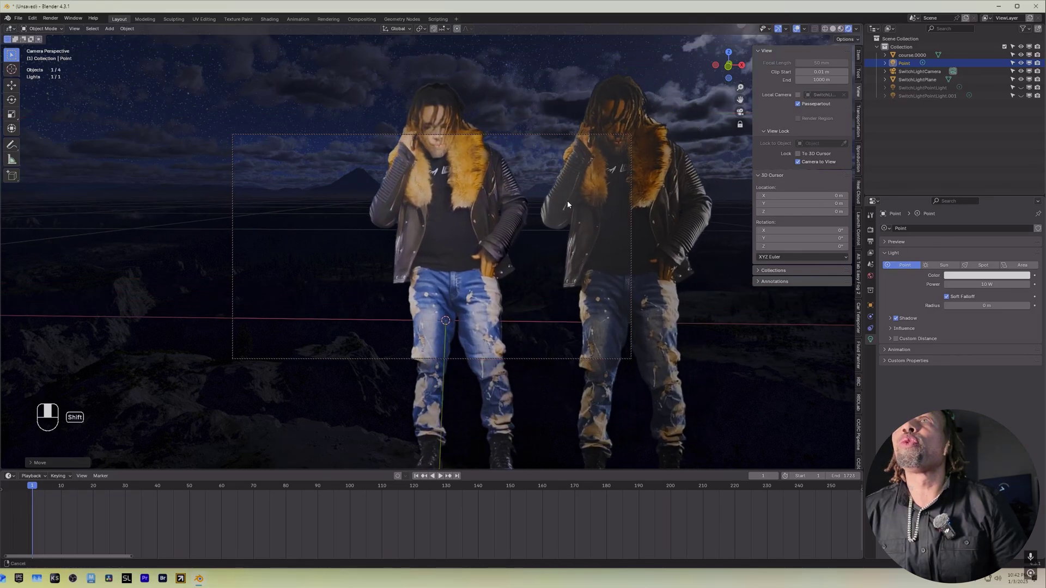
scroll(459, 263, up, 3)
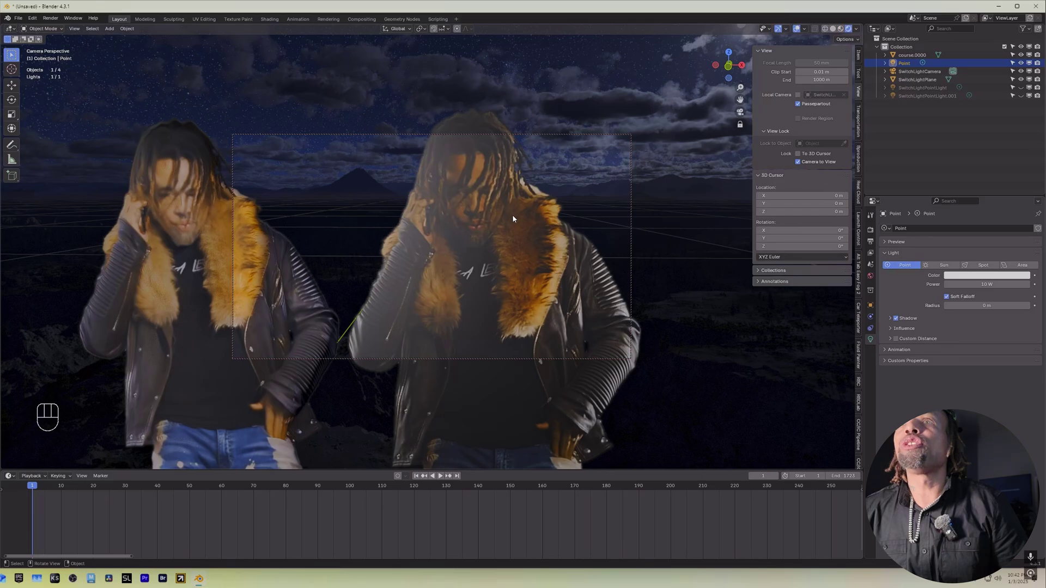
shift+middle_drag(374, 233, 633, 254)
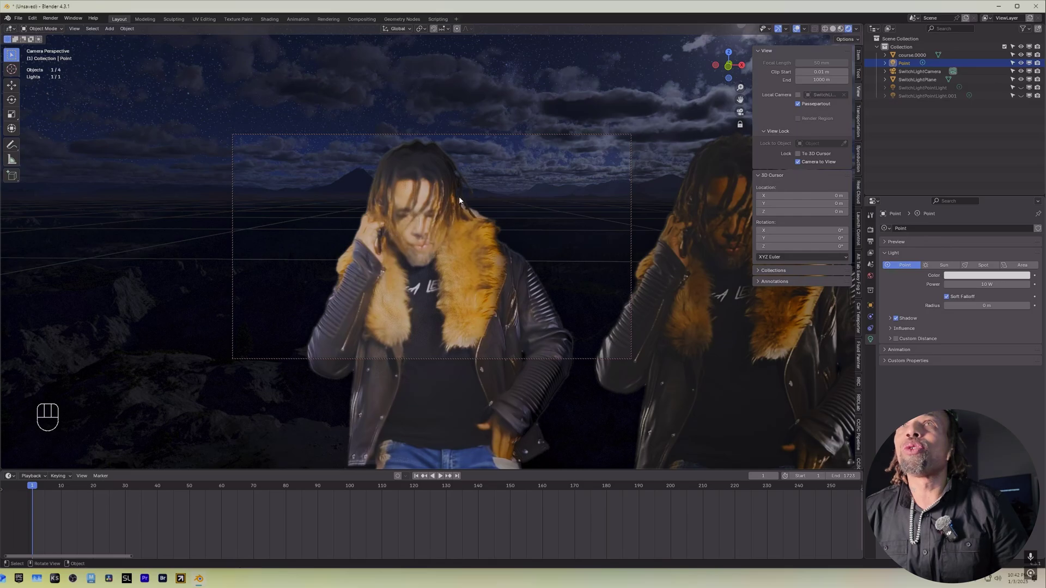
scroll(400, 231, down, 3)
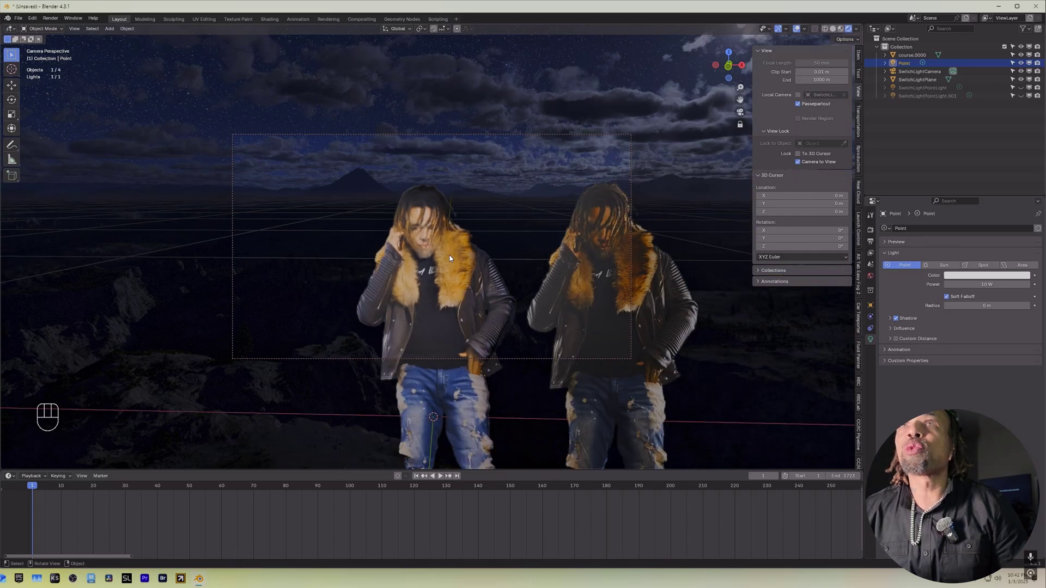
shift+middle_drag(449, 258, 462, 280)
scroll(430, 212, up, 4)
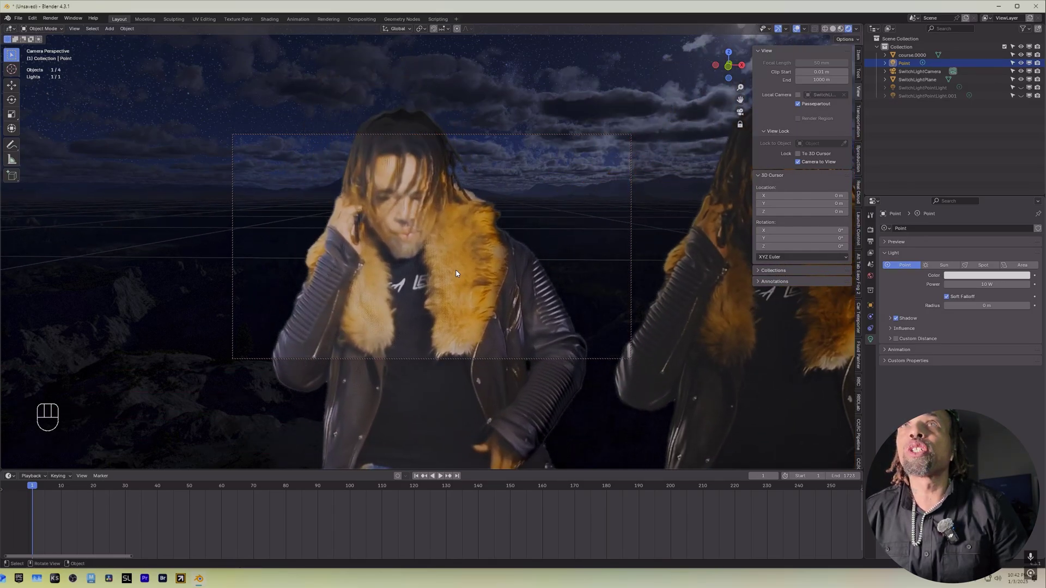
scroll(430, 253, up, 2)
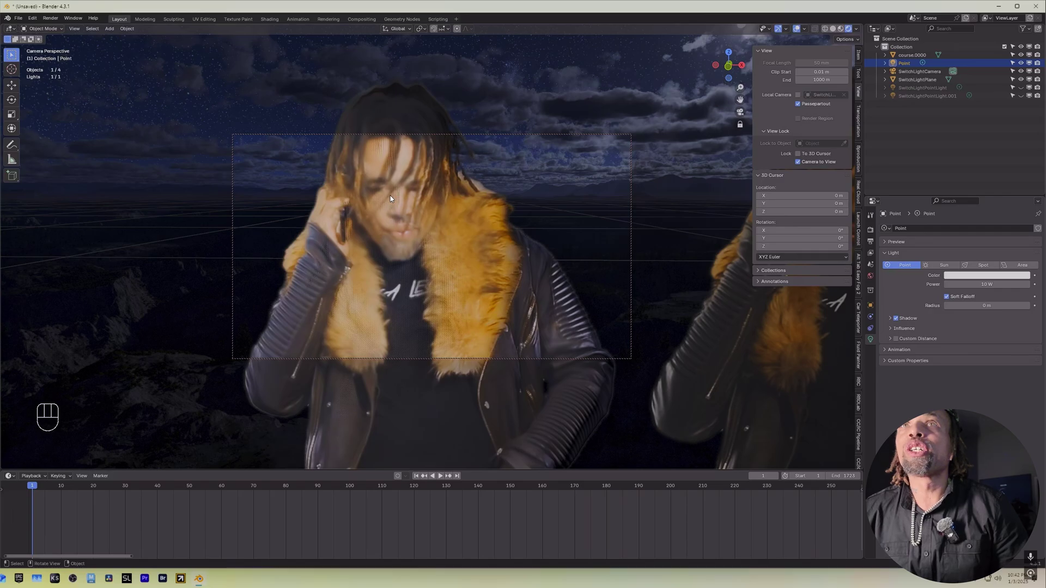
scroll(390, 195, down, 4)
shift+middle_drag(390, 195, 340, 235)
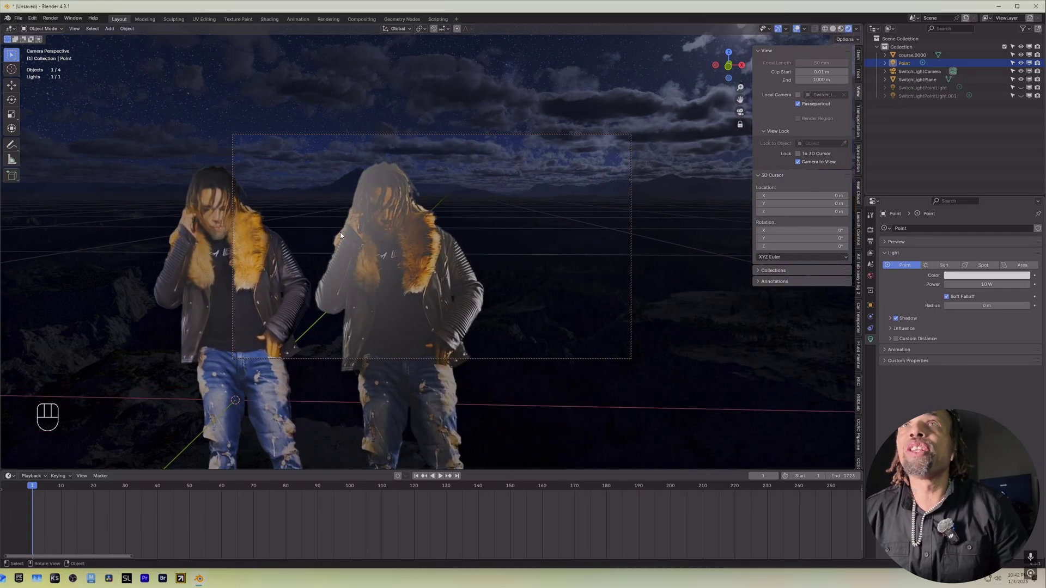
scroll(339, 236, up, 3)
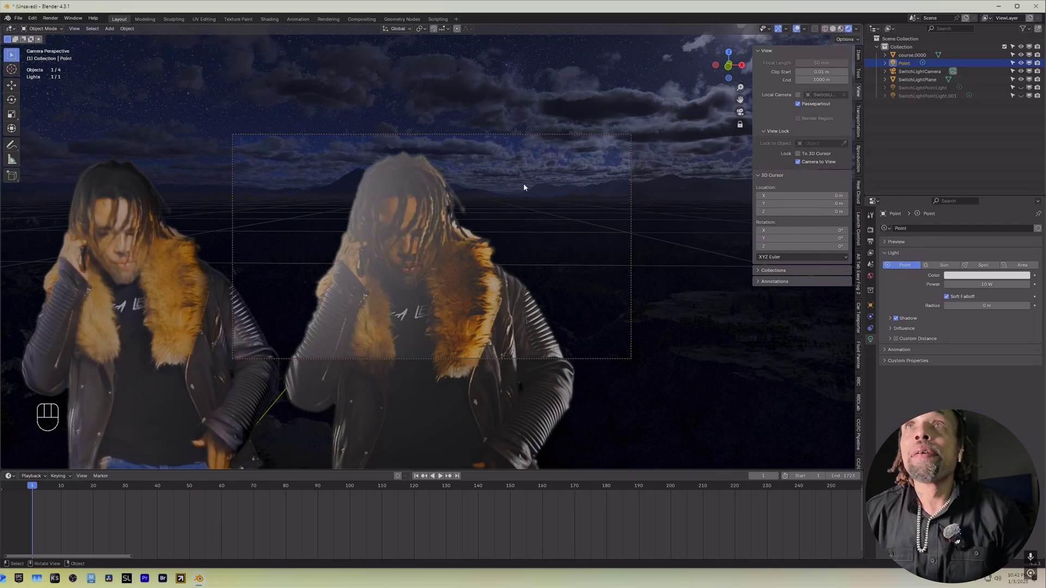
shift+middle_drag(434, 270, 704, 277)
scroll(500, 277, down, 5)
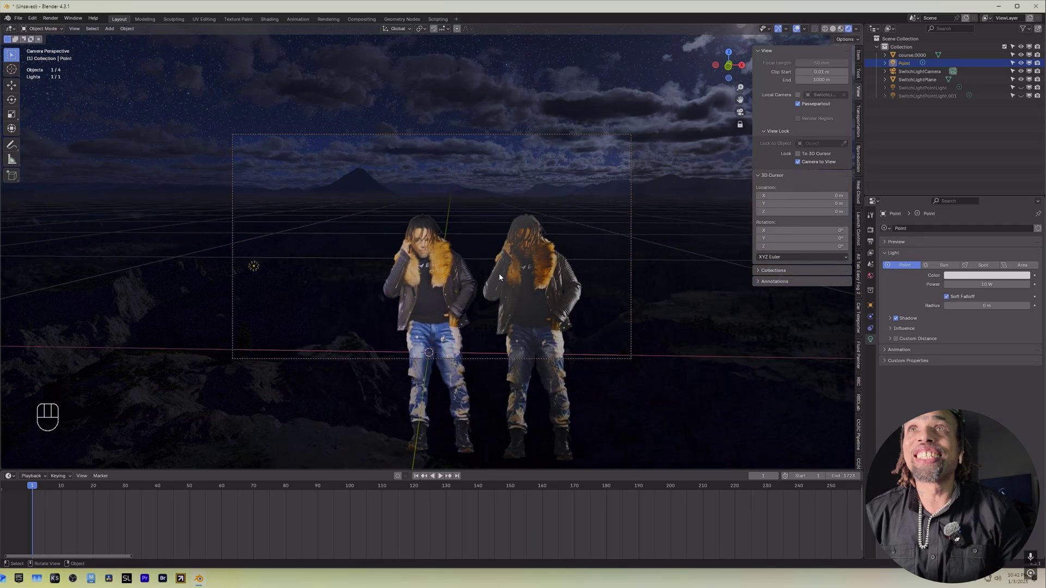
shift+middle_drag(496, 267, 478, 201)
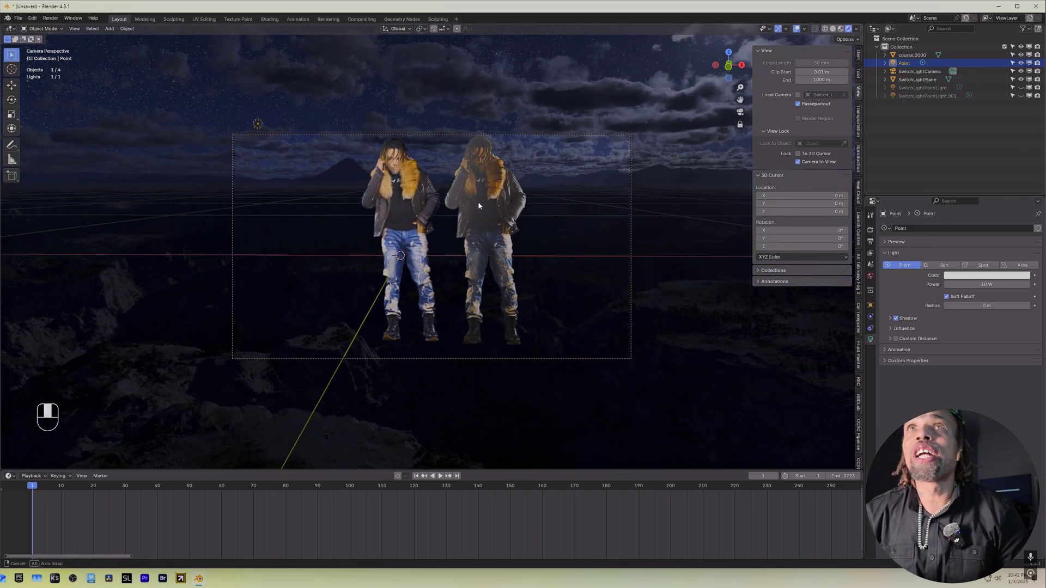
Delete the Point light, swap the world for a daytime mountain sky, and select the comparison plane
key(x)
click(261, 126)
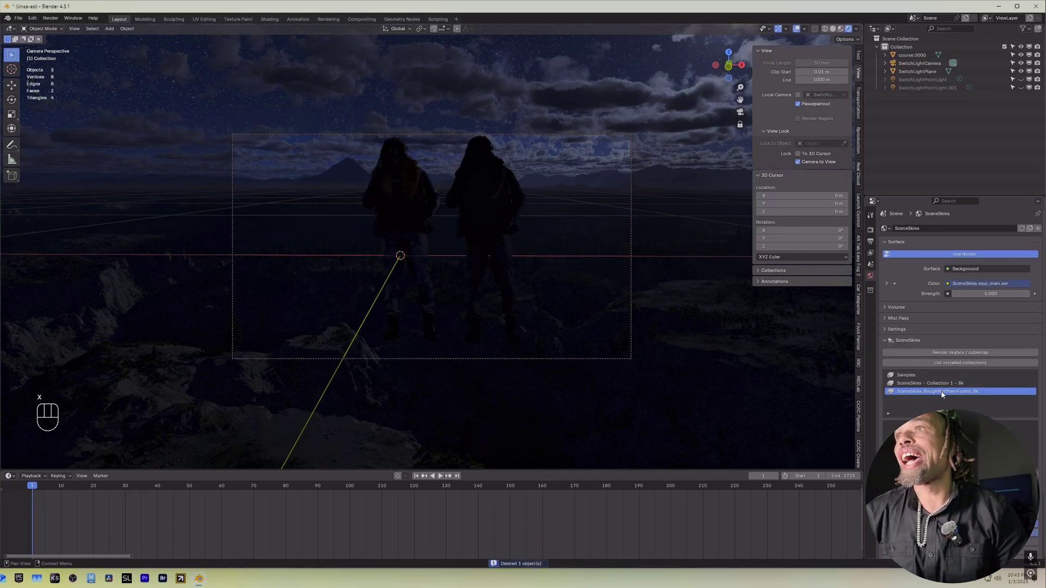
click(906, 436)
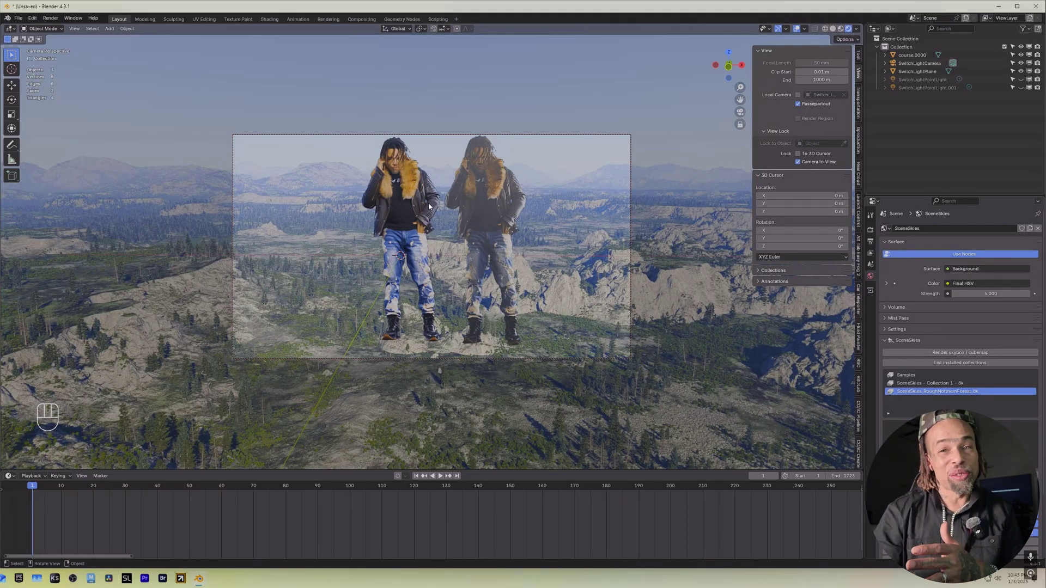
click(483, 207)
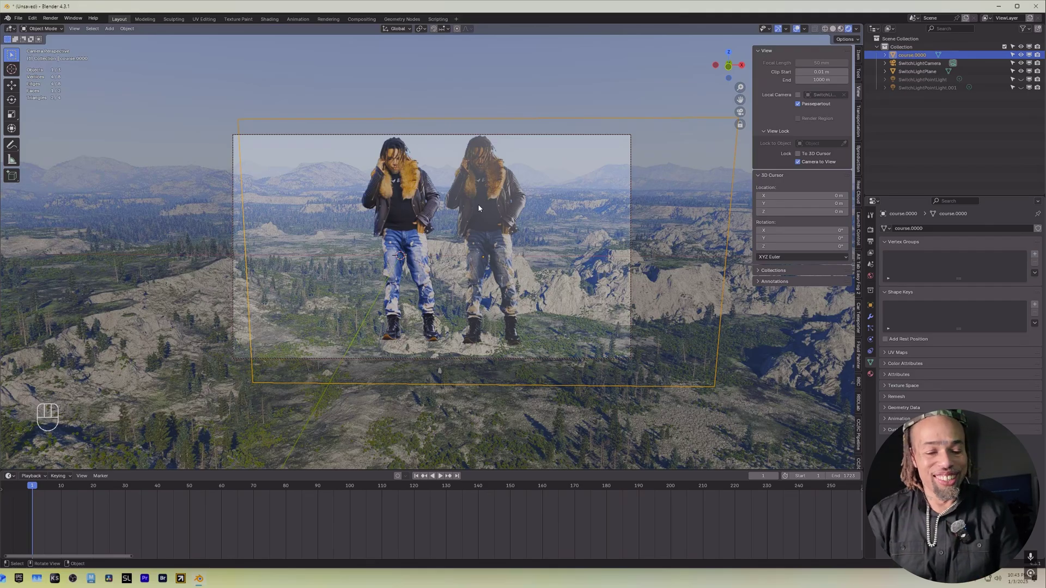
Delete the course.0000 comparison plane with X > Delete
key(x)
click(480, 208)
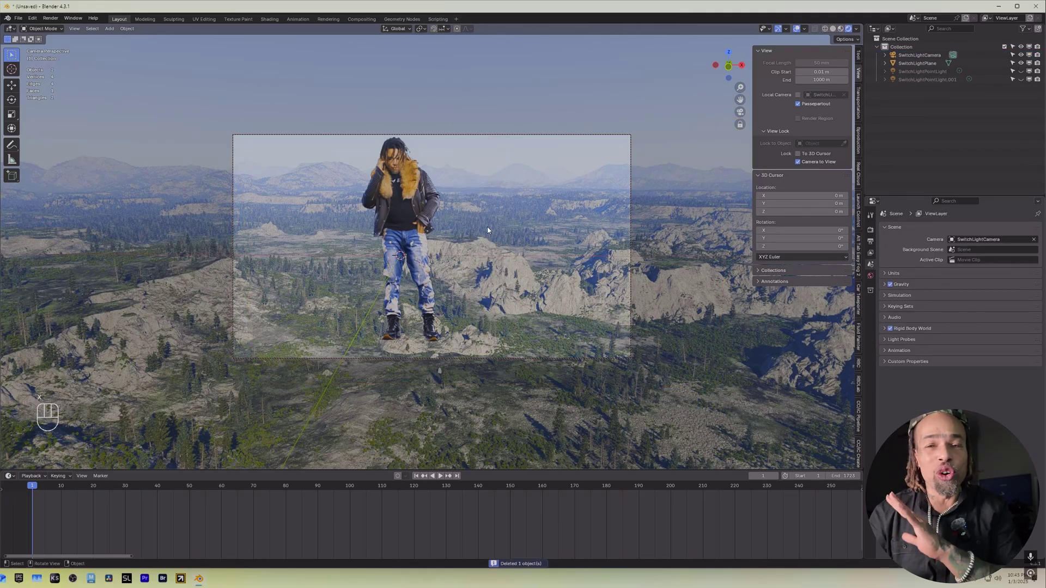